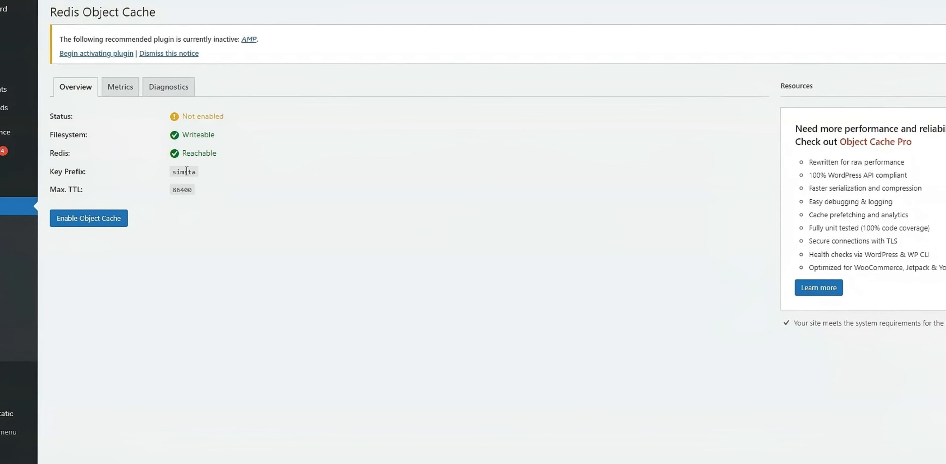
Step: Enable the Redis object cache for the site and look up the Redis Object Cache plugin among the installed plugins
click(99, 220)
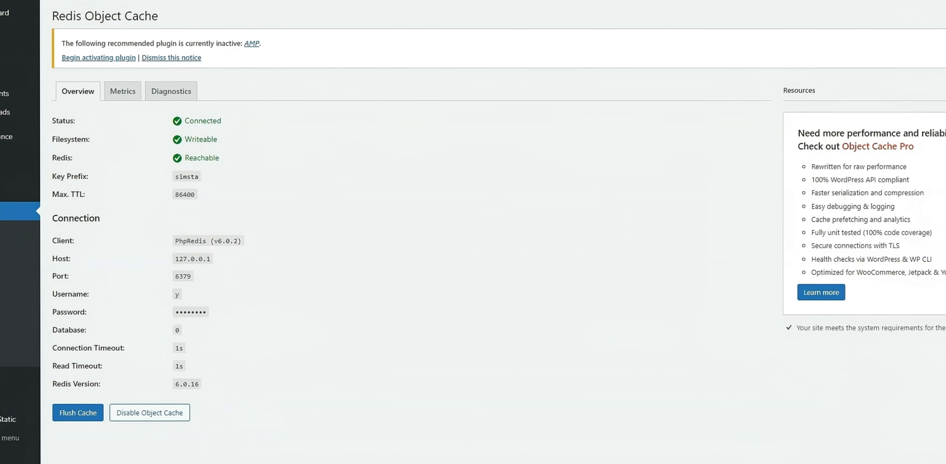
mouse_move(20, 156)
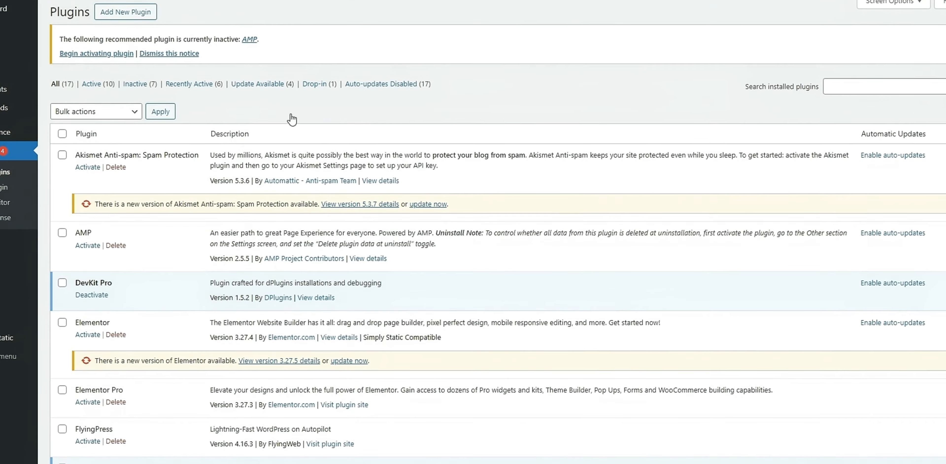
scroll(478, 257, down, 2)
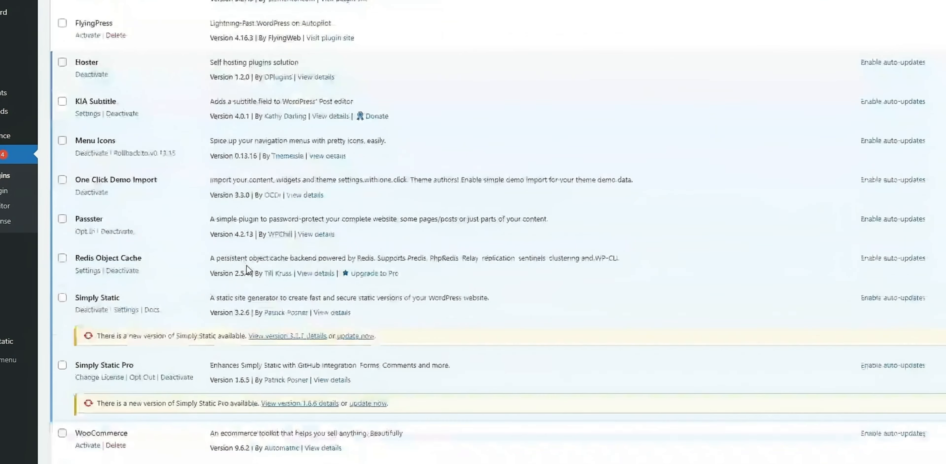
scroll(246, 265, down, 1)
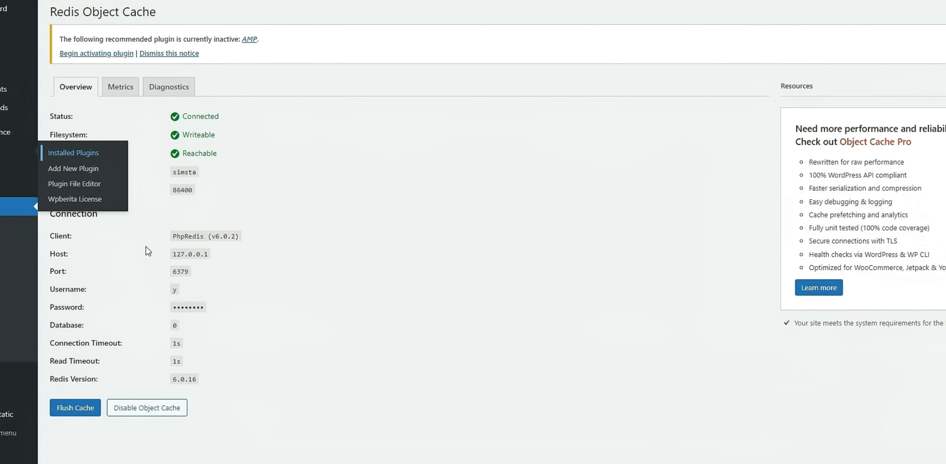
Step: Disable the object cache and open the WordPress Site Health page in a new tab
click(129, 408)
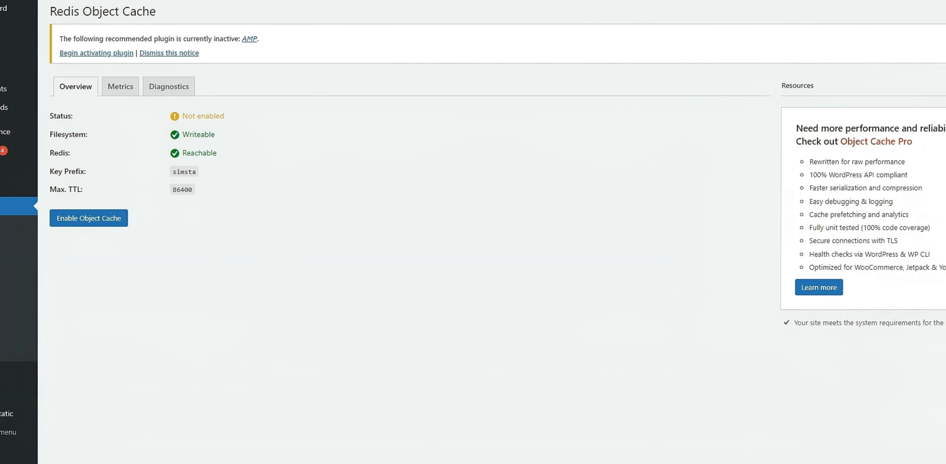
mouse_move(18, 187)
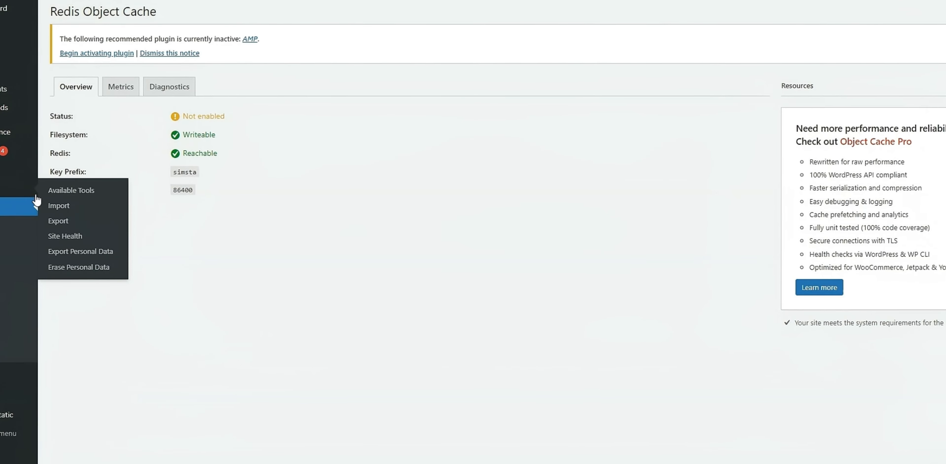
right_click(66, 240)
click(85, 252)
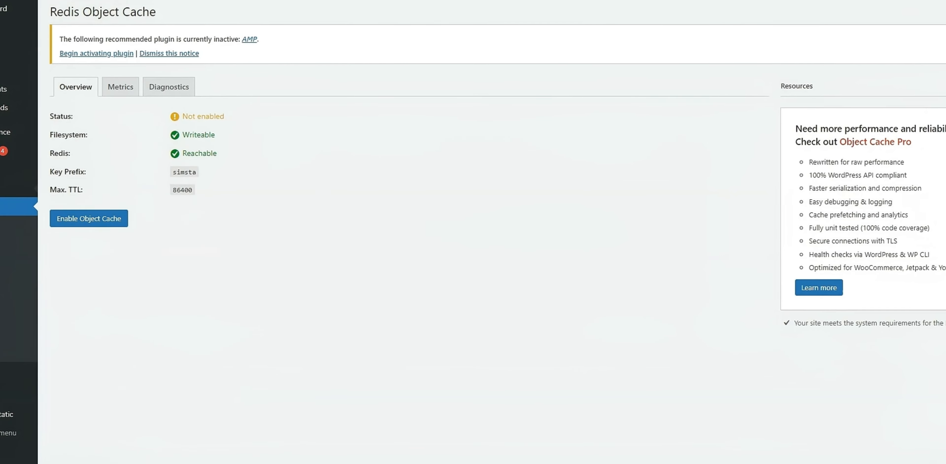
key(ctrl+Tab)
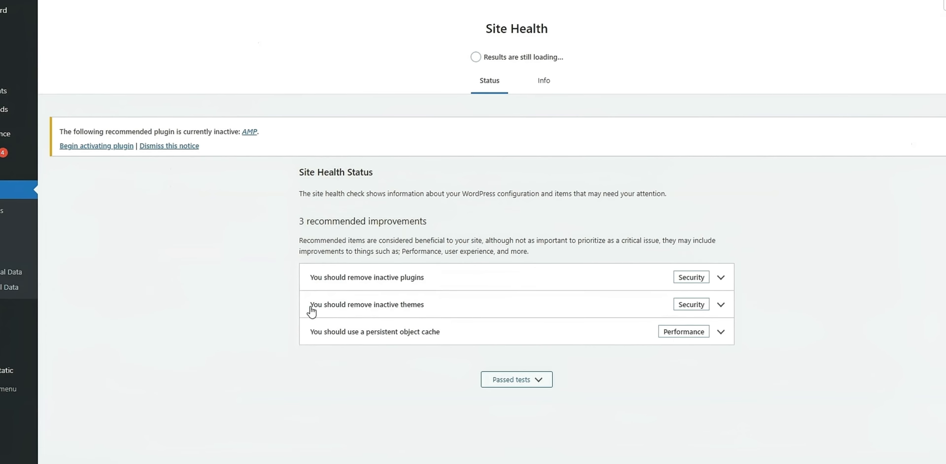
Step: Examine the persistent object cache recommendation in the Site Health status, leaving its details expanded
click(478, 341)
scroll(479, 345, down, 2)
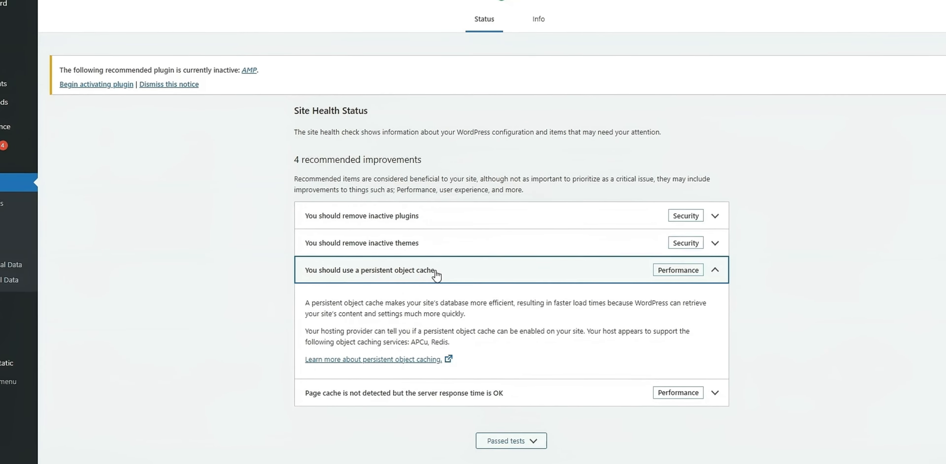
click(422, 272)
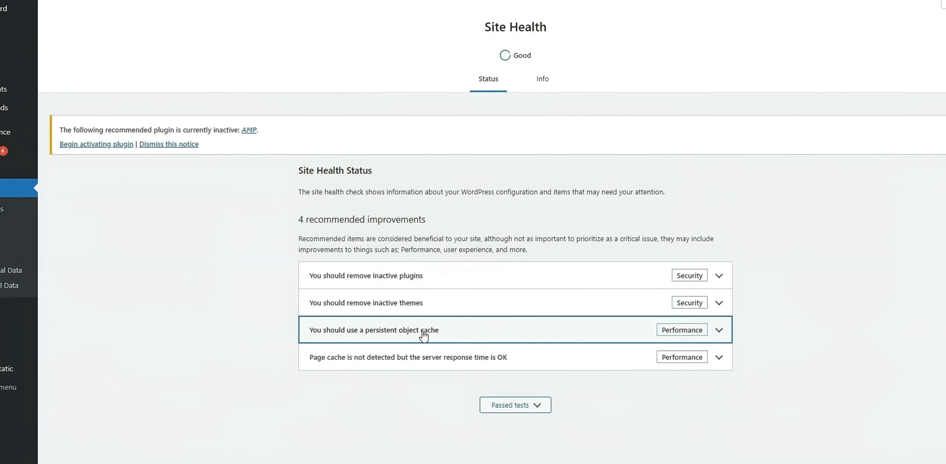
click(448, 327)
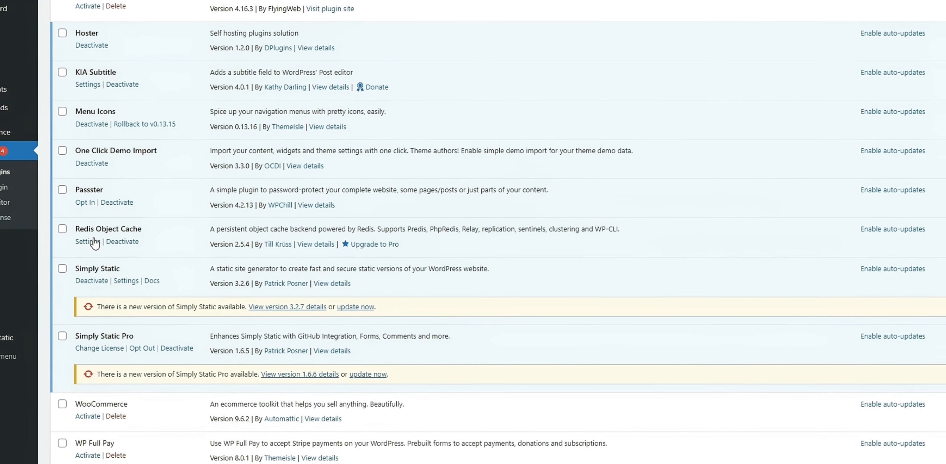
Step: Open Redis Object Cache's Pro upgrade site from the plugin list in a new tab and go to its pricing page
right_click(372, 246)
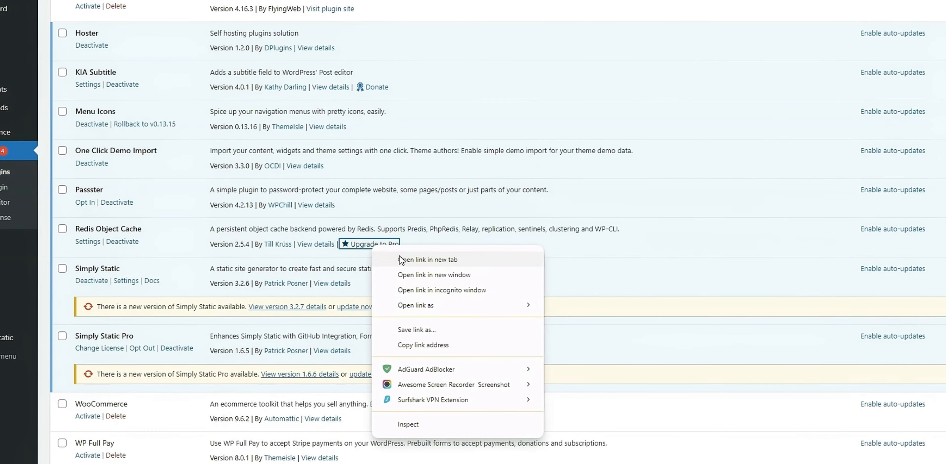
click(399, 260)
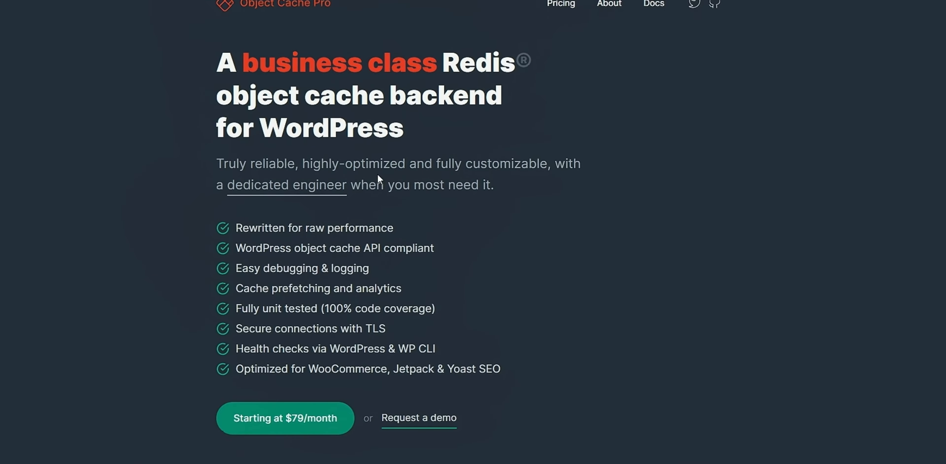
scroll(377, 174, up, 1)
scroll(396, 288, down, 5)
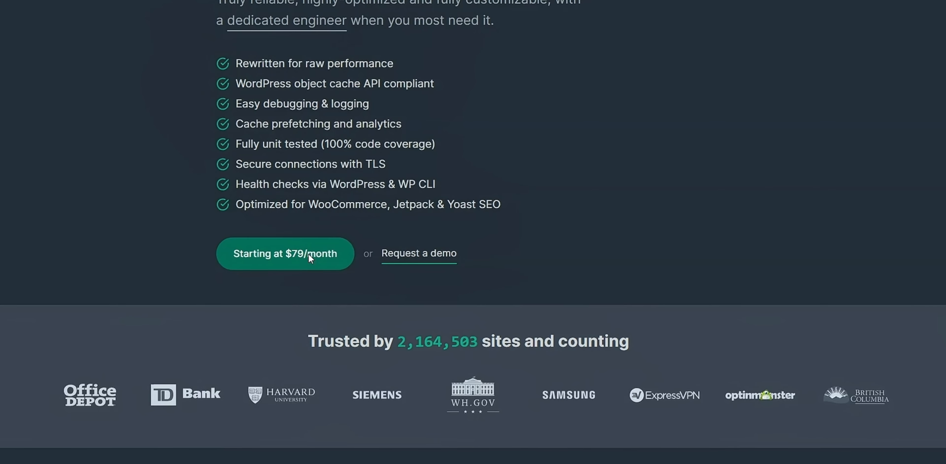
click(308, 254)
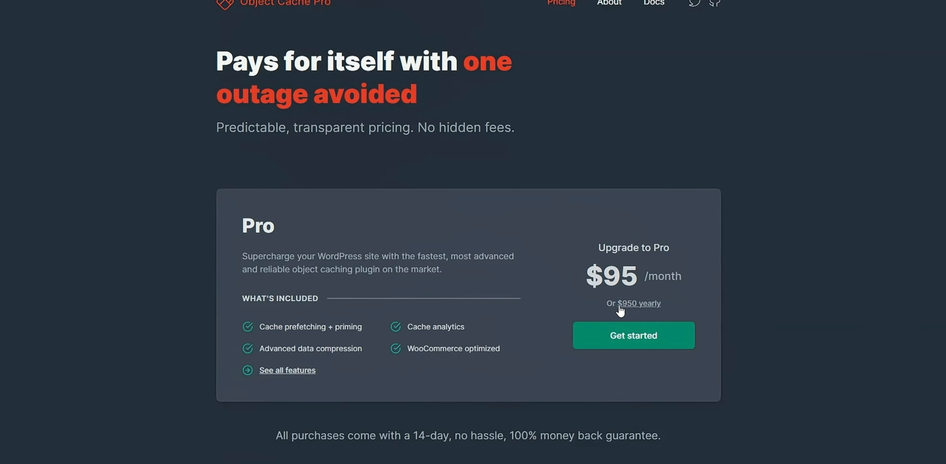
Step: Examine the Pro plan's monthly price and the headline on the Object Cache Pro pricing page
drag(635, 278, 589, 304)
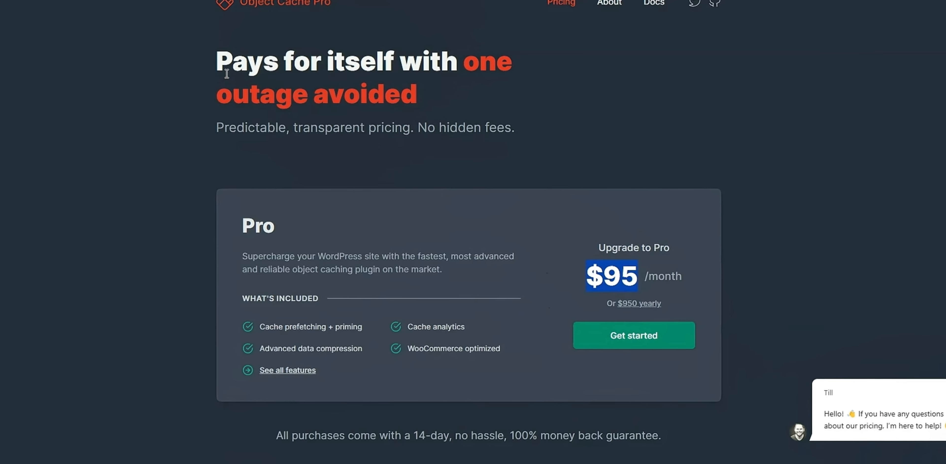
drag(219, 62, 433, 95)
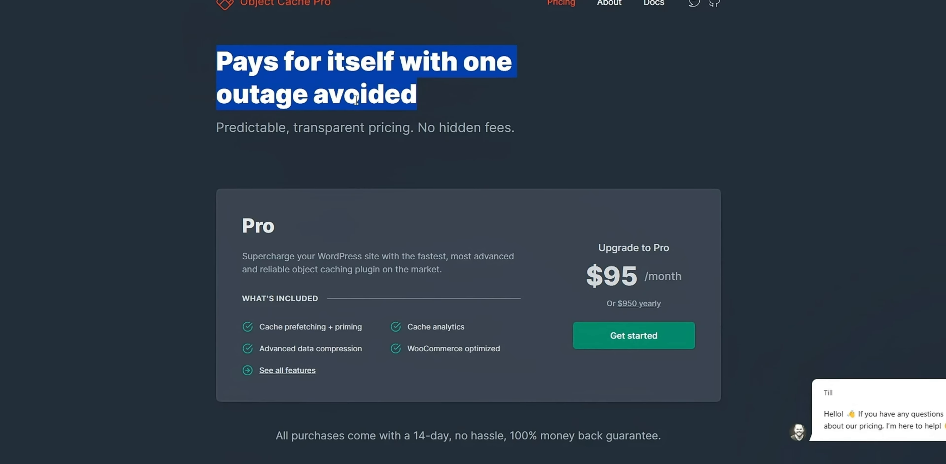
click(403, 98)
triple_click(403, 97)
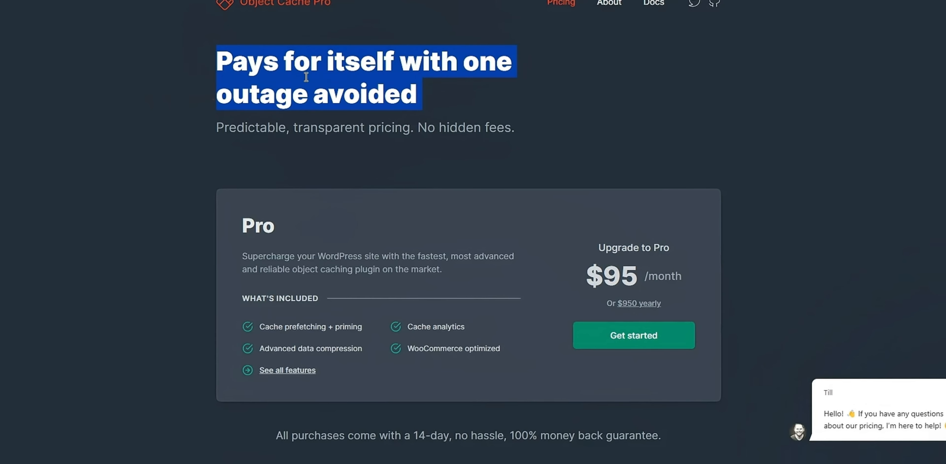
double_click(253, 62)
drag(253, 62, 361, 96)
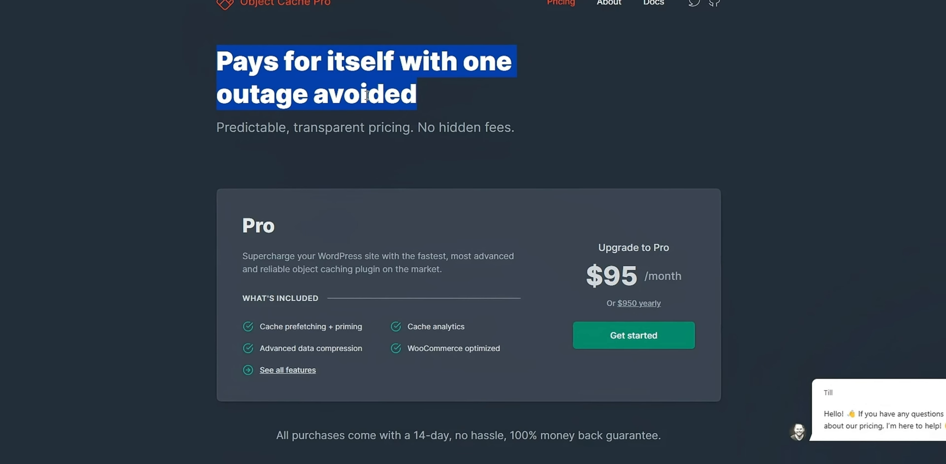
triple_click(366, 95)
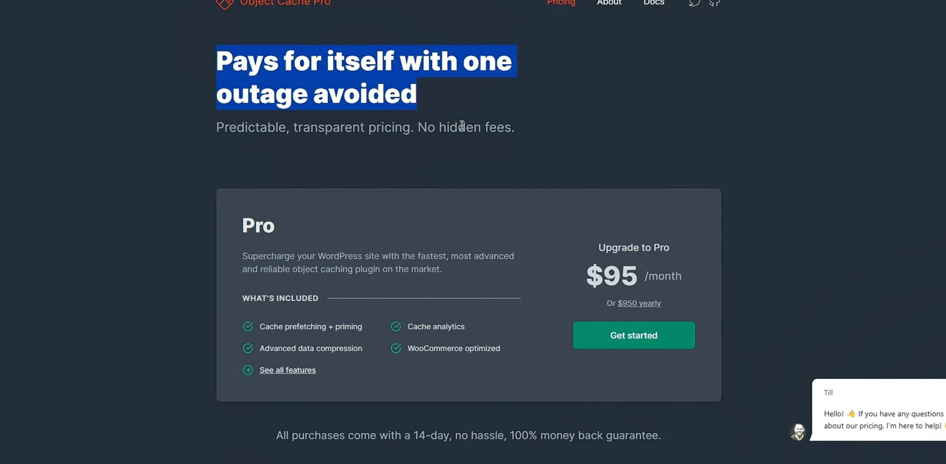
click(461, 158)
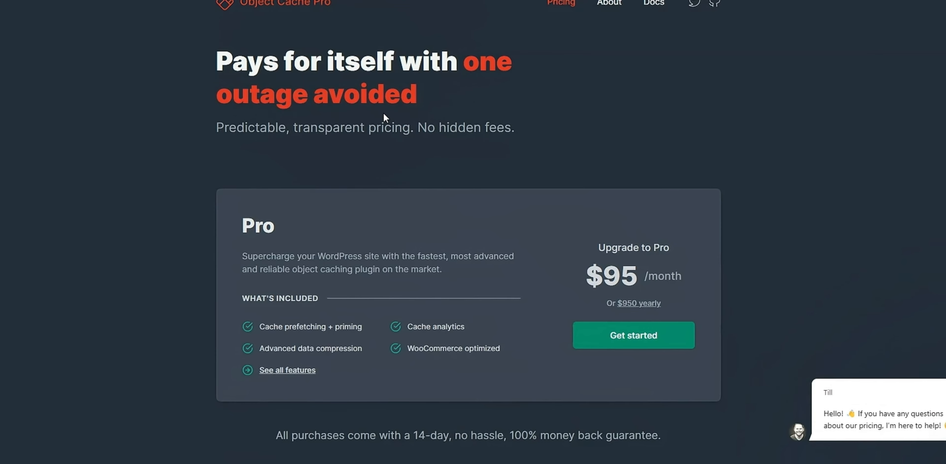
drag(416, 90, 219, 58)
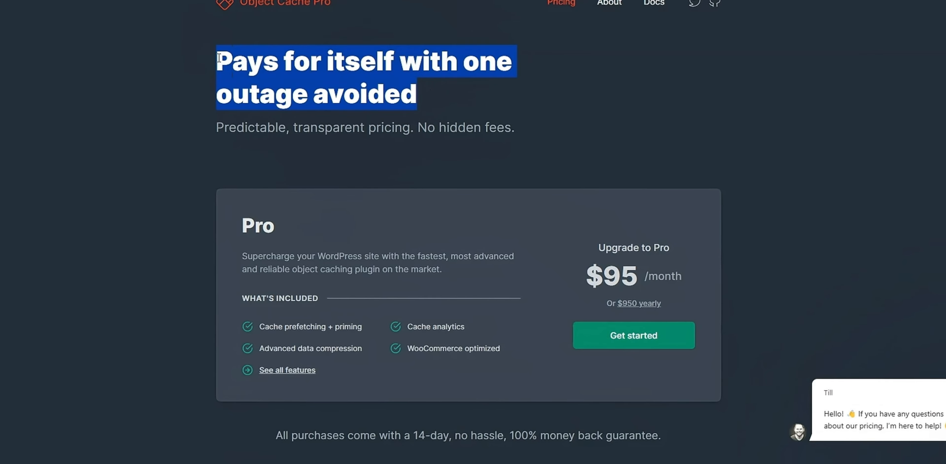
click(203, 67)
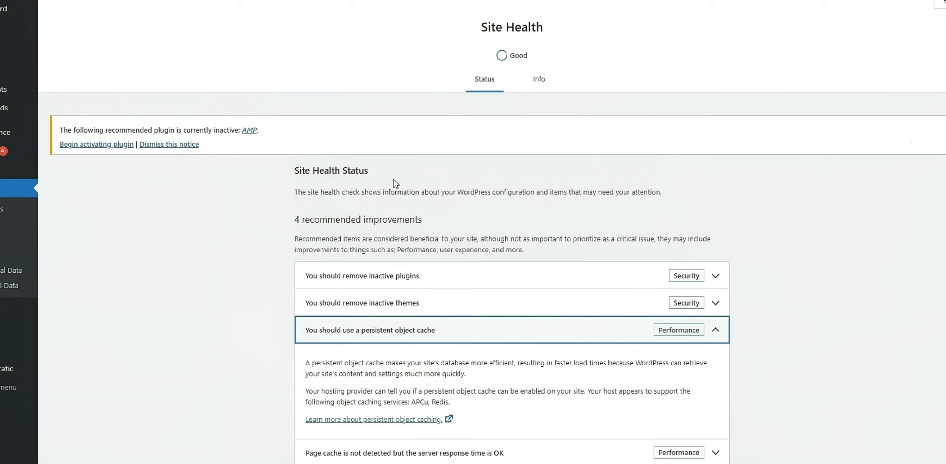
Step: Expand the page cache recommendation in Site Health and read its explanation alongside the persistent object cache one
scroll(393, 257, down, 2)
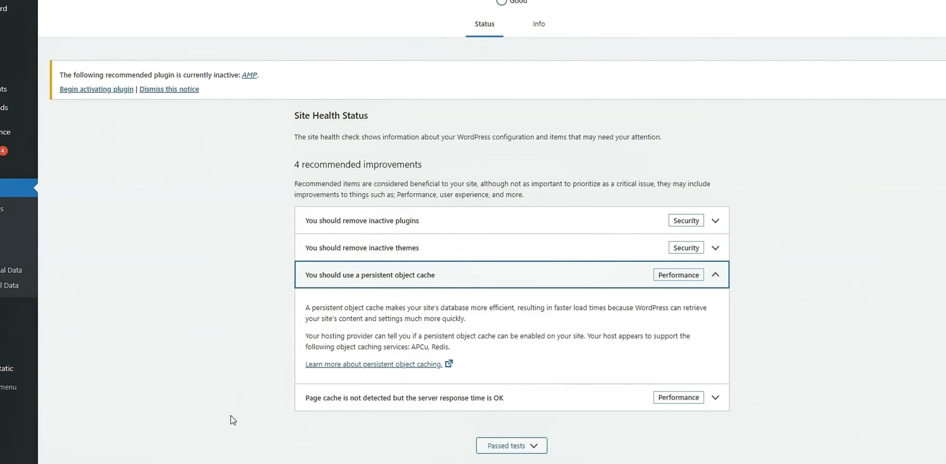
click(515, 406)
scroll(516, 411, down, 5)
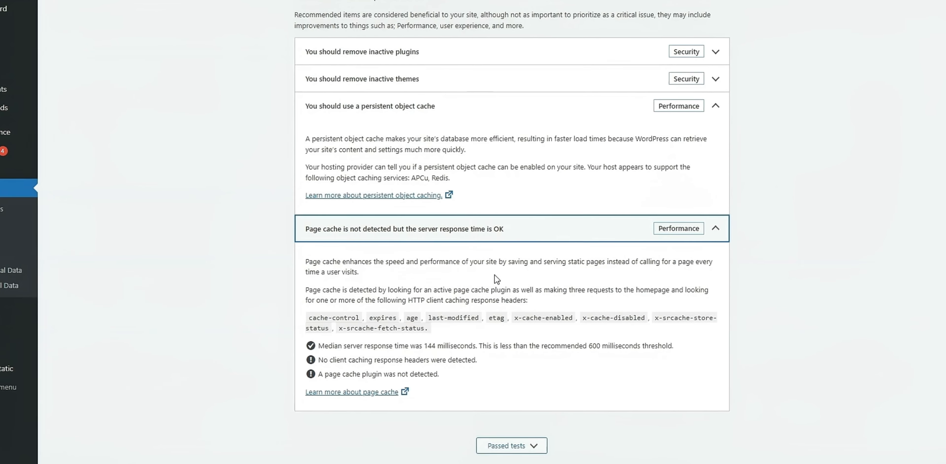
drag(308, 263, 349, 262)
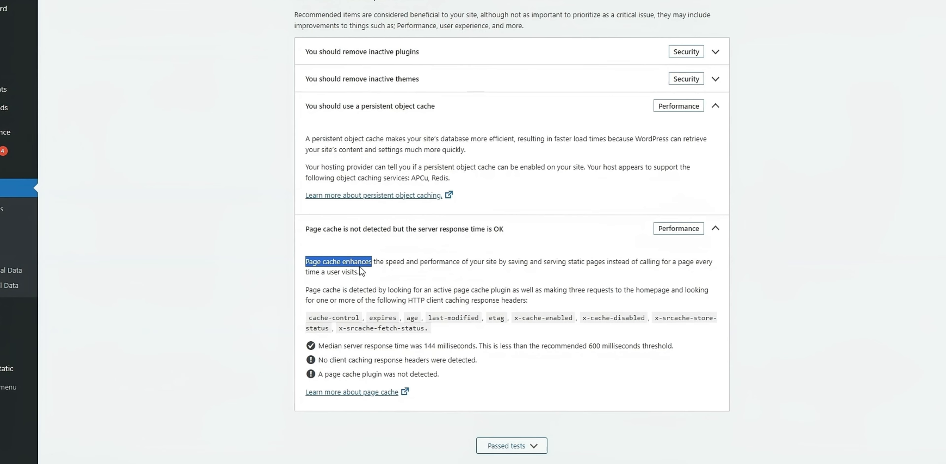
click(359, 263)
drag(359, 263, 310, 265)
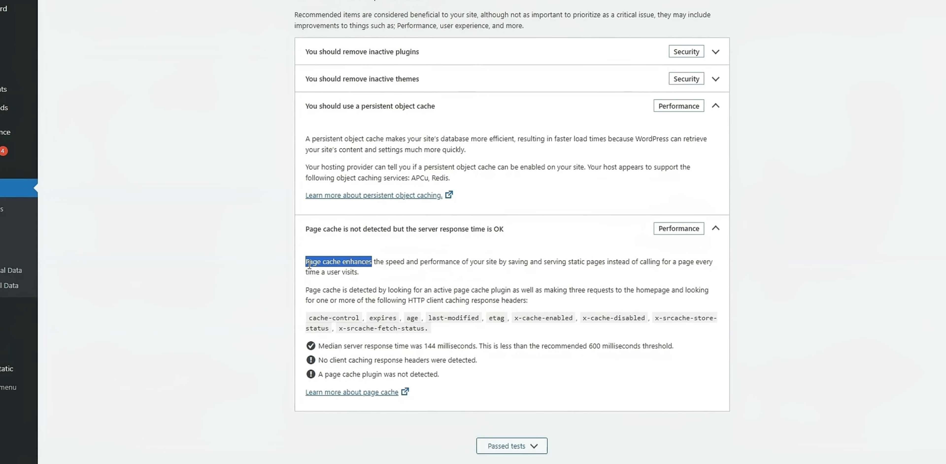
click(226, 269)
scroll(224, 257, up, 5)
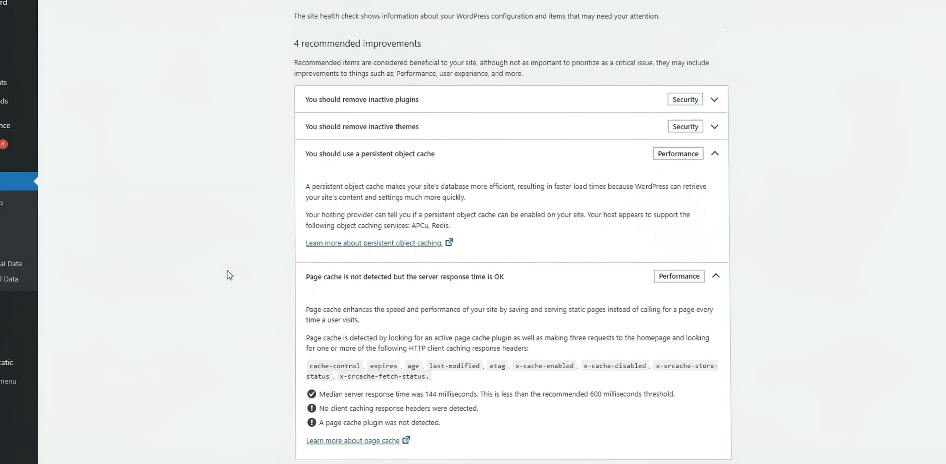
scroll(227, 279, up, 1)
scroll(235, 275, down, 6)
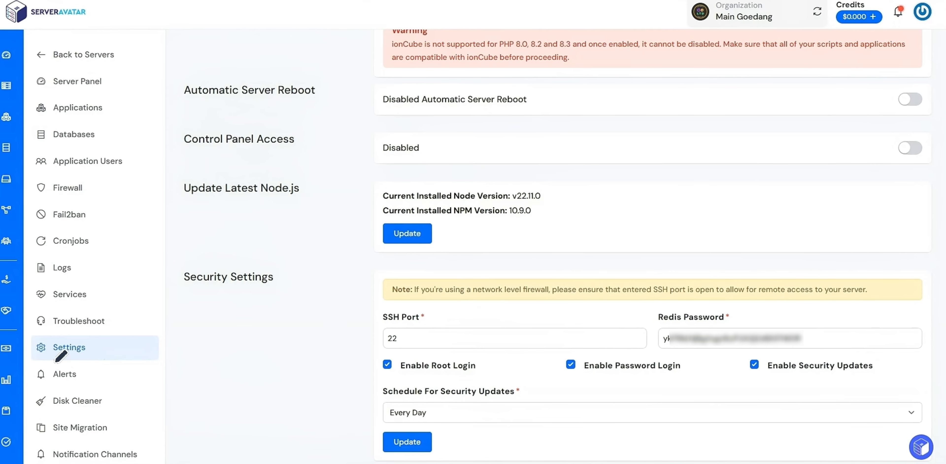
Step: Find the Redis password in the ServerAvatar server's Security Settings and select its value
mouse_move(41, 363)
mouse_down()
mouse_move(125, 356)
mouse_move(79, 325)
mouse_move(37, 344)
mouse_move(52, 366)
mouse_up()
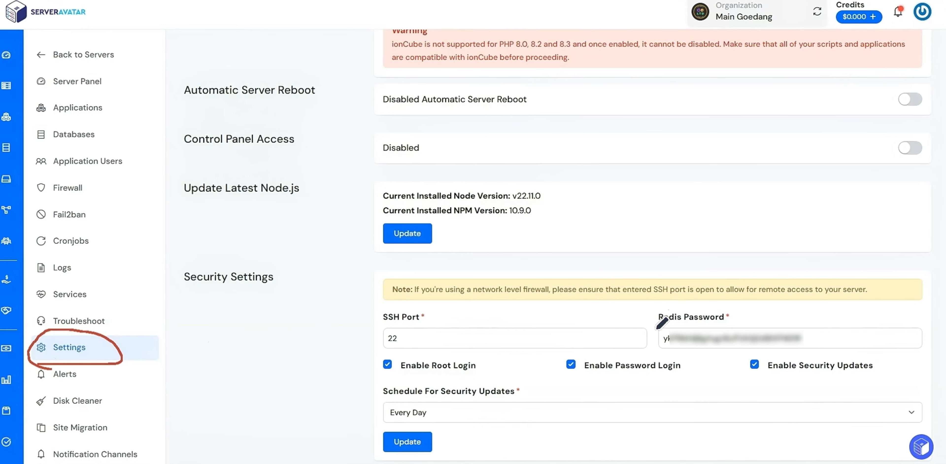
mouse_move(653, 330)
mouse_down()
mouse_move(845, 330)
mouse_move(841, 352)
mouse_move(674, 363)
mouse_move(654, 328)
mouse_move(741, 321)
mouse_up()
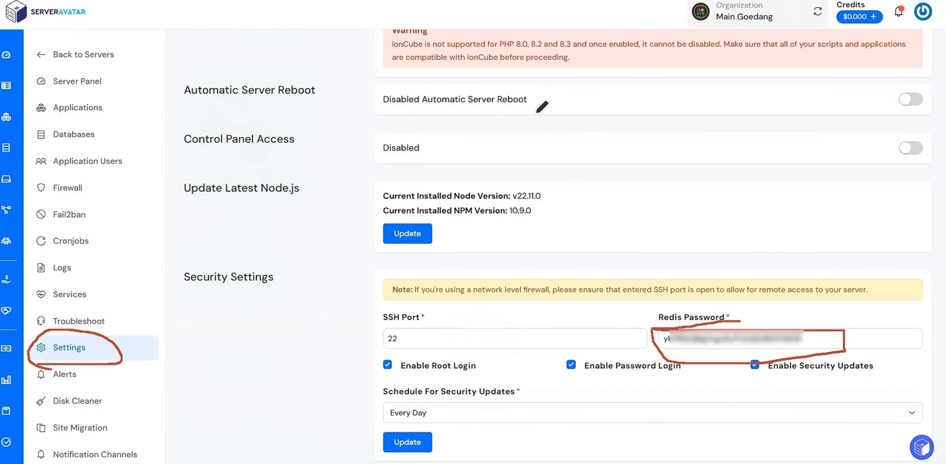
key(Delete)
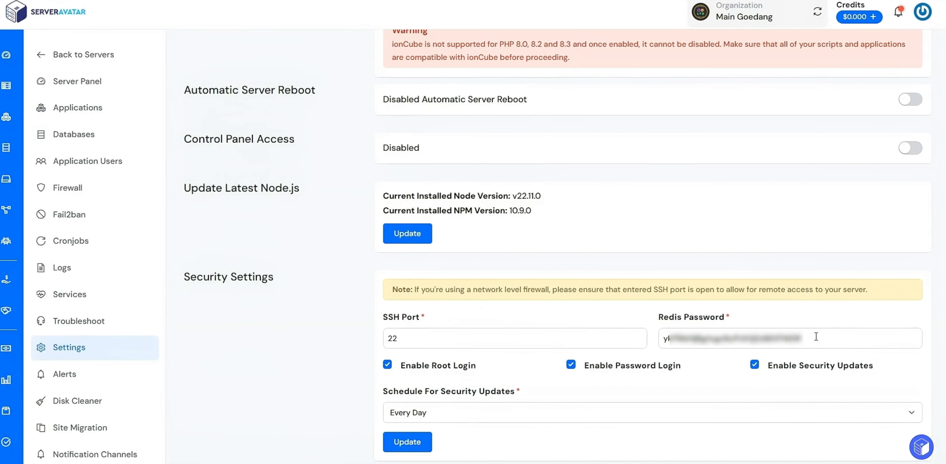
drag(816, 337, 666, 338)
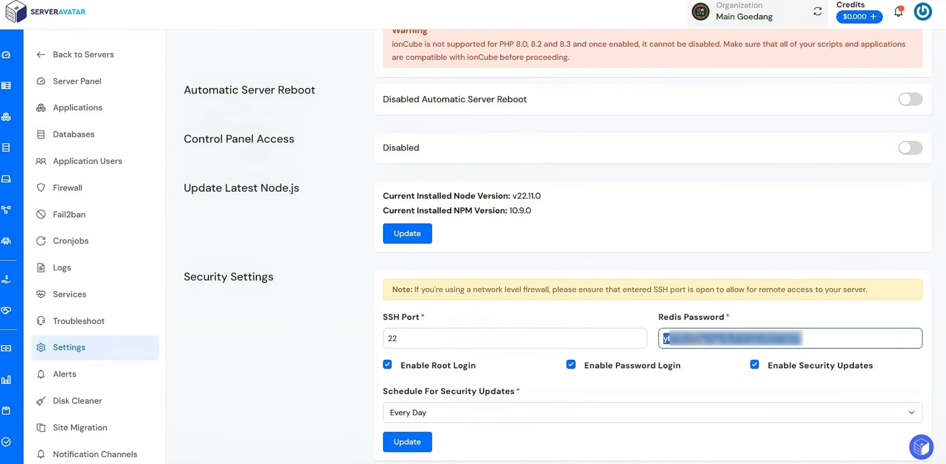
click(311, 290)
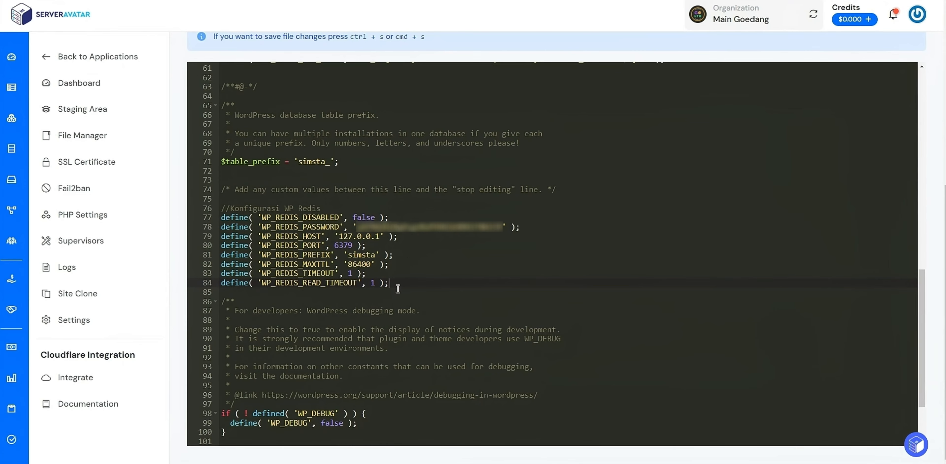
Step: Review the WP_REDIS define lines under the "Konfigurasi WP Redis" comment in the site's WordPress configuration file
drag(389, 283, 313, 210)
click(251, 208)
click(295, 210)
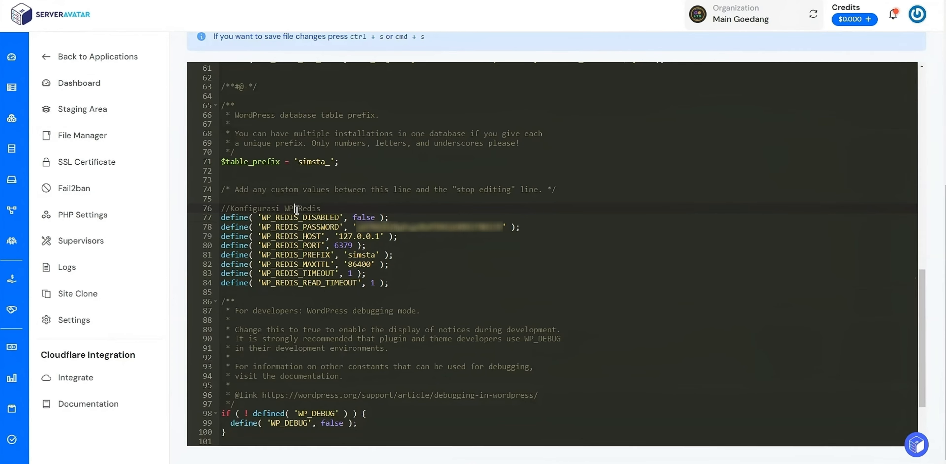
Step: Review the WP_REDIS_DISABLED, WP_REDIS_PASSWORD, WP_REDIS_HOST and WP_REDIS_PORT define lines in the WordPress configuration file
double_click(228, 218)
drag(228, 218, 381, 217)
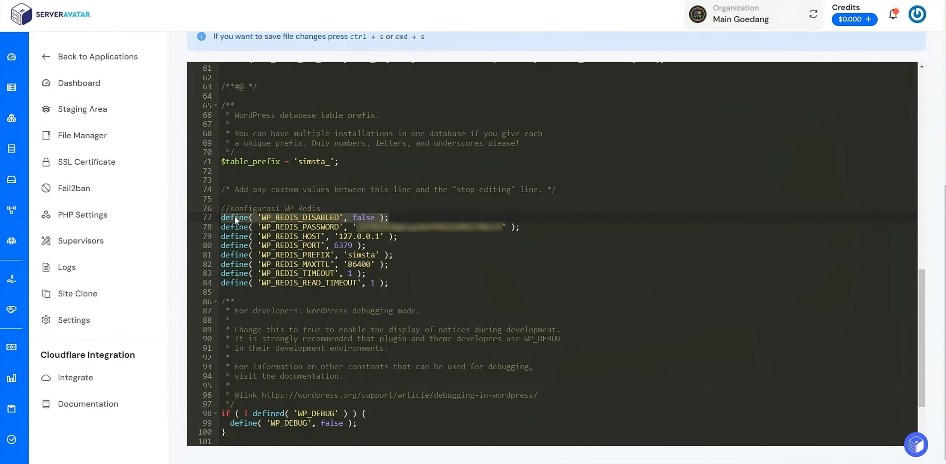
double_click(302, 218)
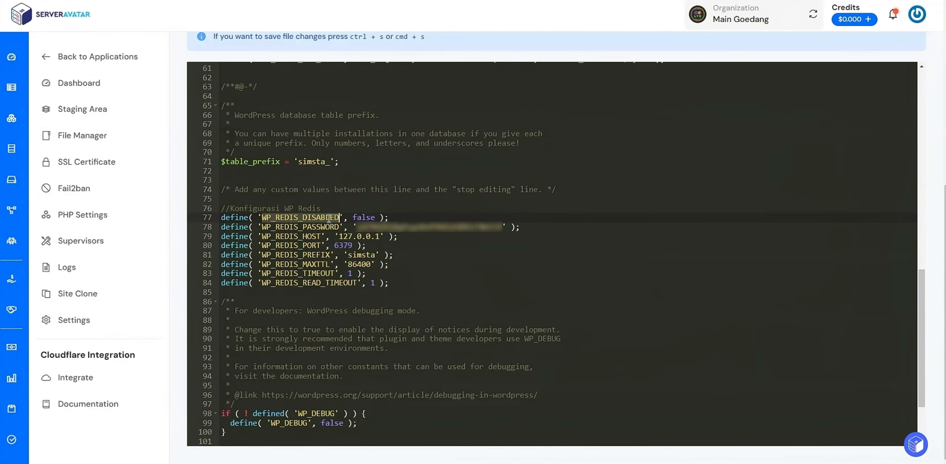
double_click(364, 218)
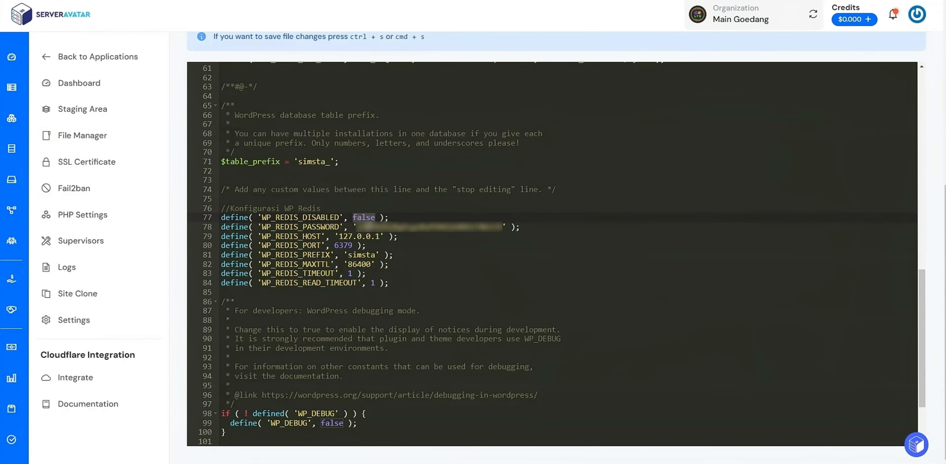
key(Down)
double_click(371, 227)
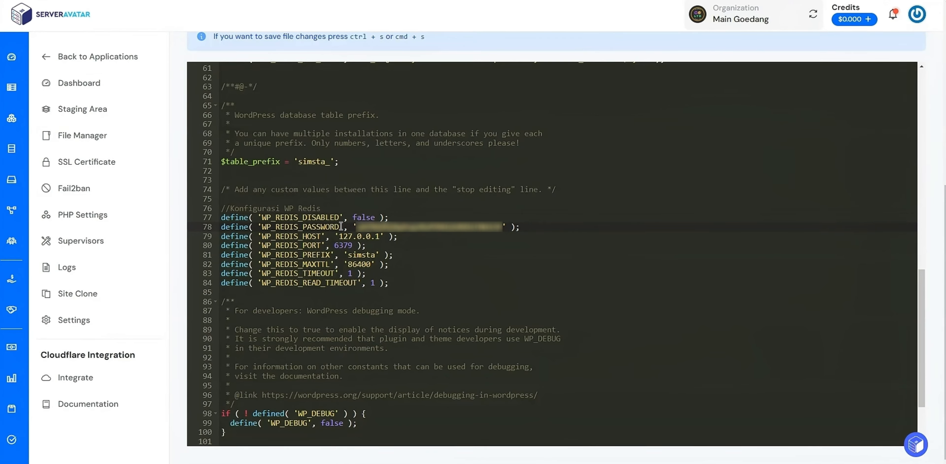
double_click(344, 245)
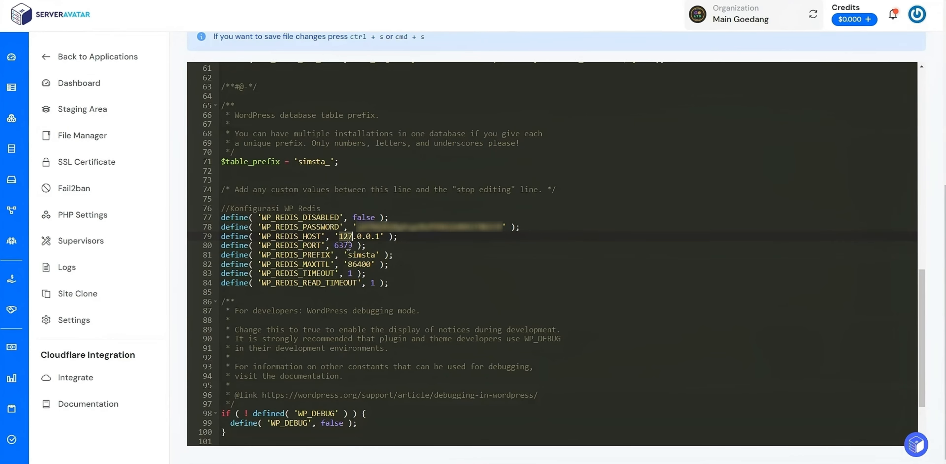
click(349, 237)
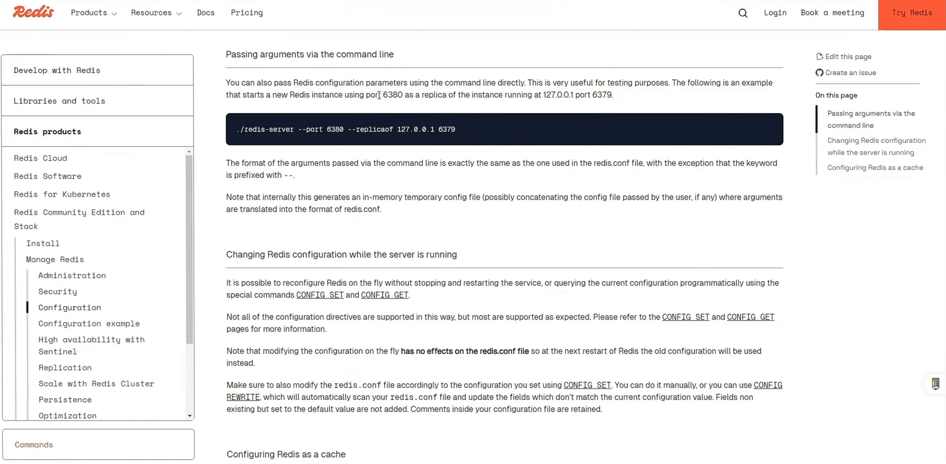
Step: Examine the port and host address in the Redis documentation's command-line arguments example, and check the SSH port in the server's Security Settings
drag(300, 94, 389, 95)
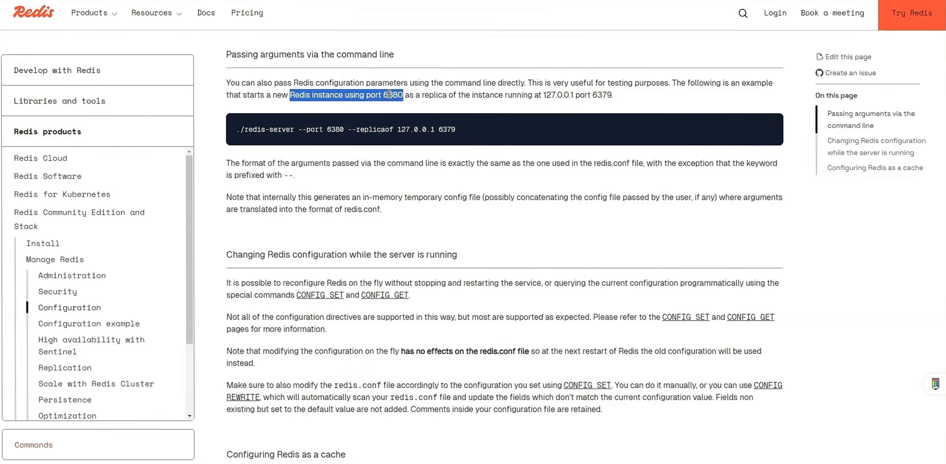
double_click(388, 95)
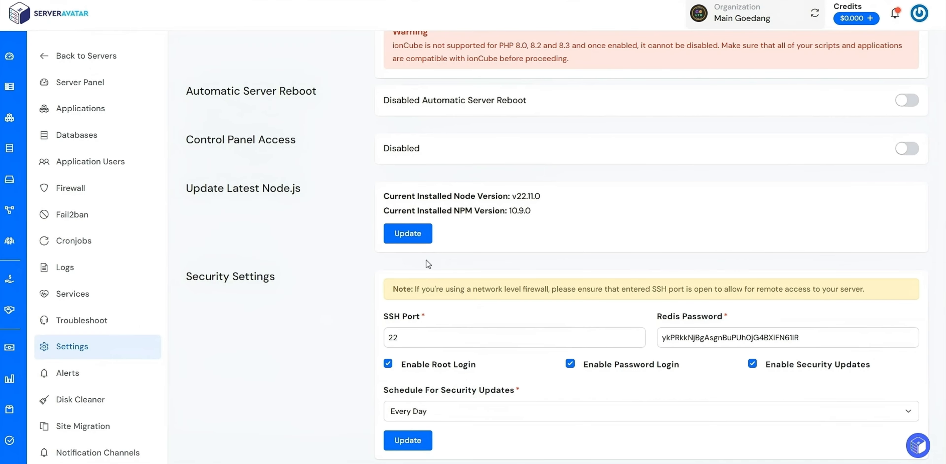
drag(433, 338, 352, 346)
click(341, 344)
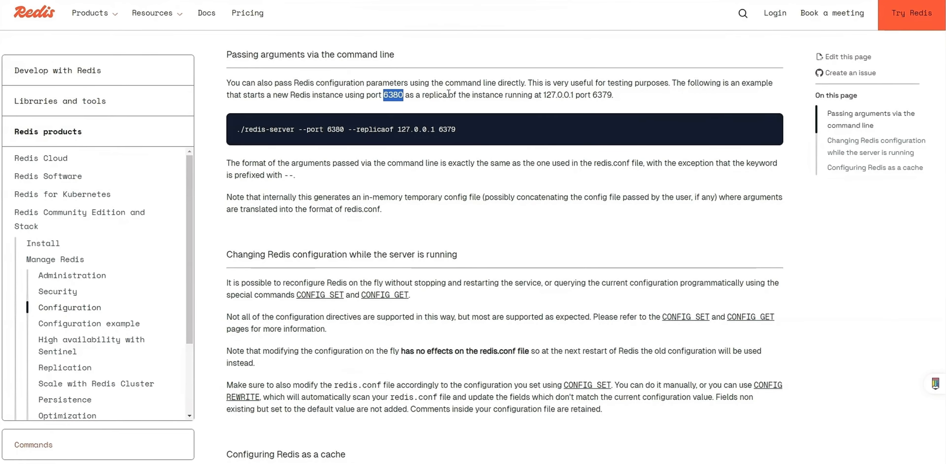
click(438, 97)
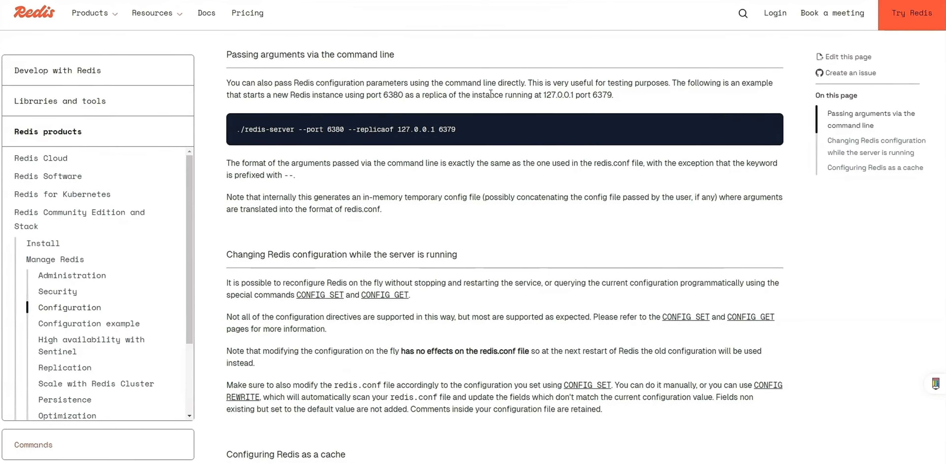
double_click(554, 93)
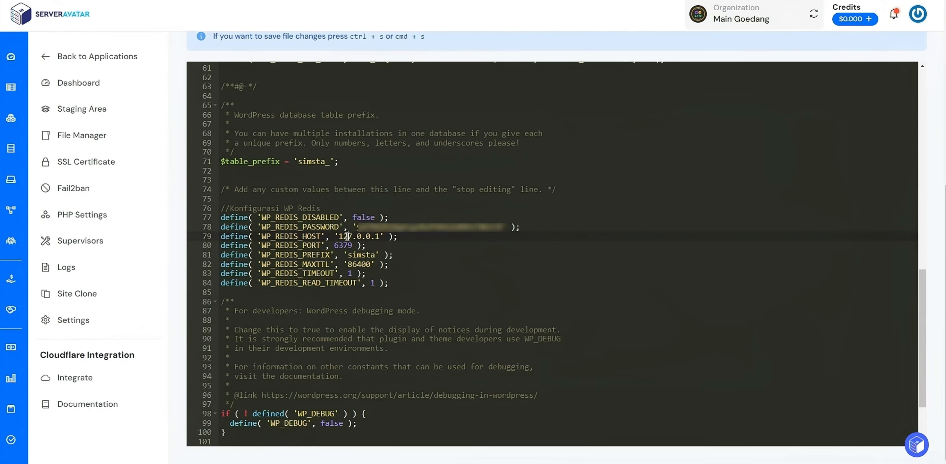
Step: Review the WP_REDIS_HOST value in the configuration file and compare the WP_REDIS_PREFIX value with the database table prefix
drag(348, 236, 379, 236)
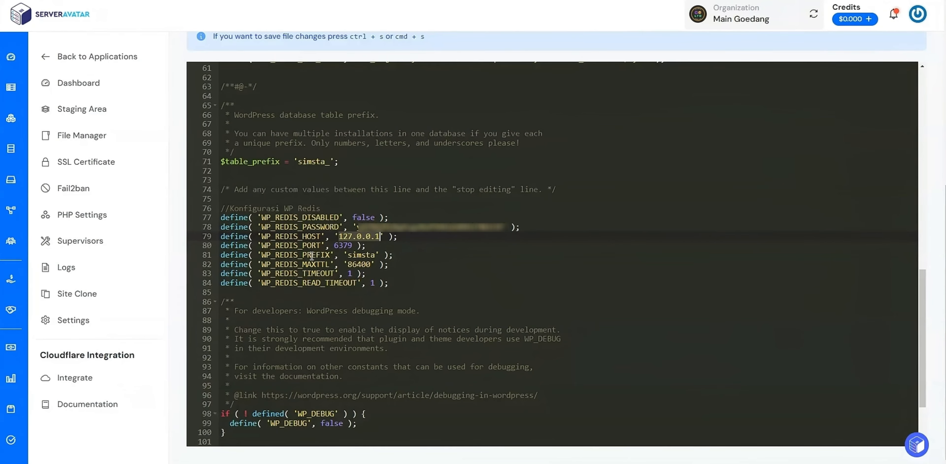
double_click(355, 254)
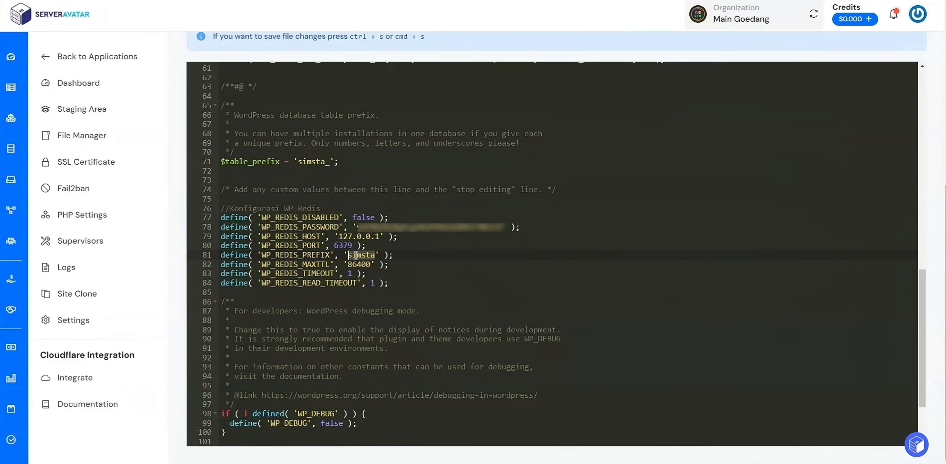
click(367, 255)
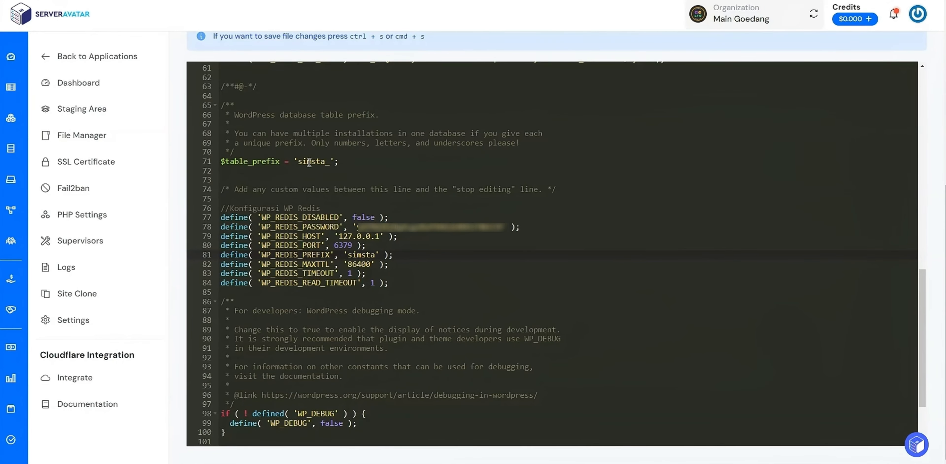
drag(328, 161, 298, 165)
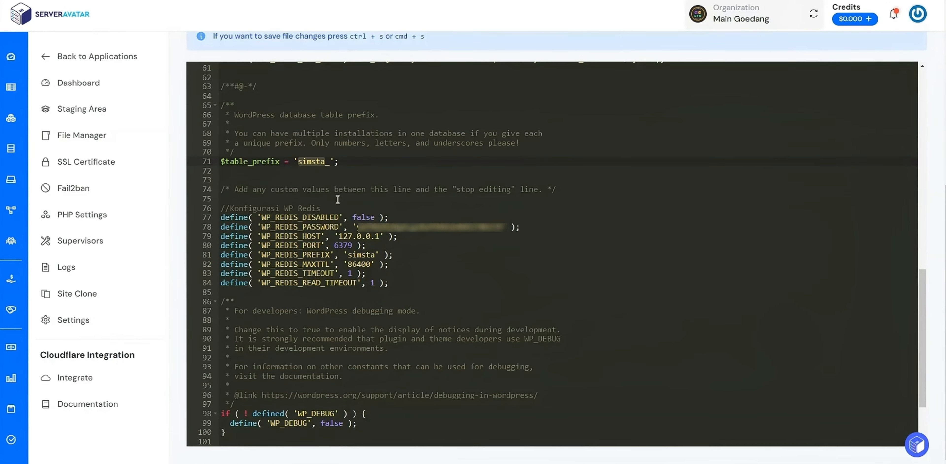
double_click(361, 255)
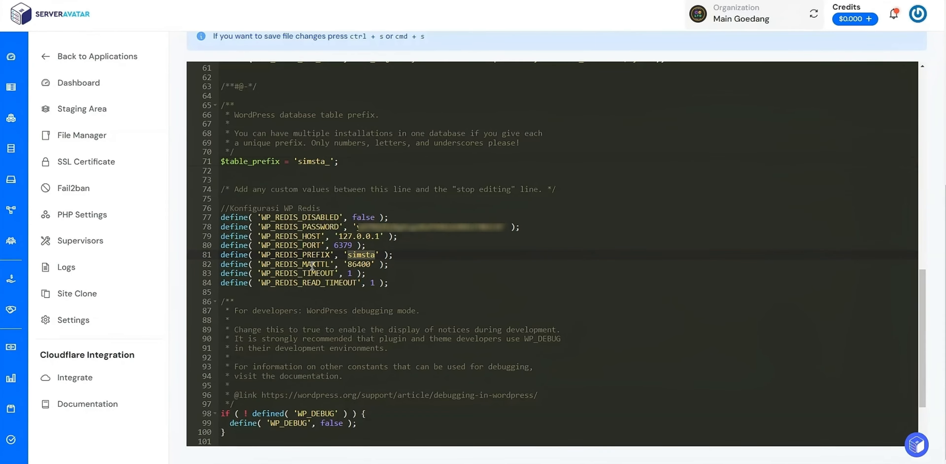
Step: Compare the WP_REDIS_MAXTTL value with Google's conversion of 24 hours into seconds
double_click(354, 264)
click(354, 264)
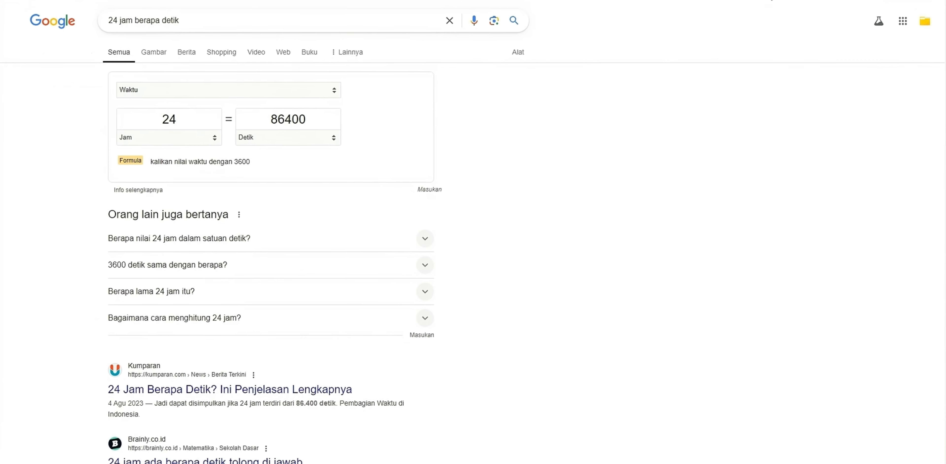
drag(160, 119, 182, 118)
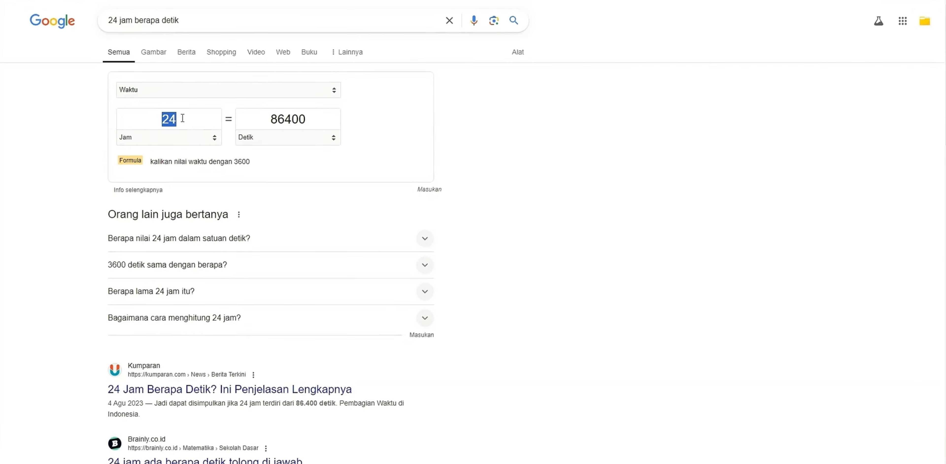
drag(270, 118, 304, 119)
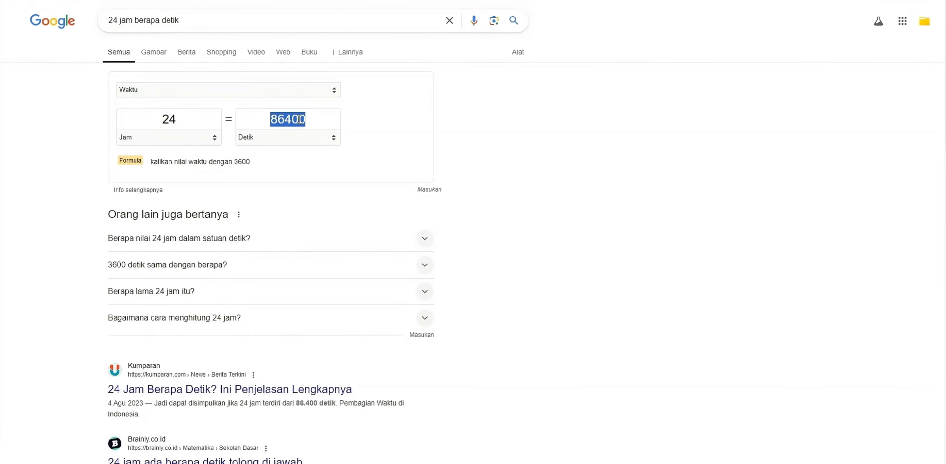
click(595, 120)
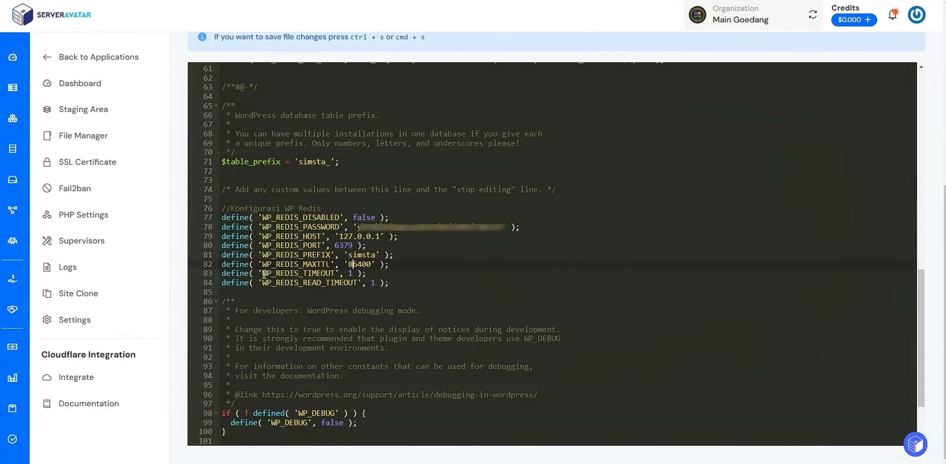
Step: Review the WP_REDIS_TIMEOUT and WP_REDIS_READ_TIMEOUT lines, and go over the whole block of Redis defines
drag(263, 274, 392, 282)
click(396, 282)
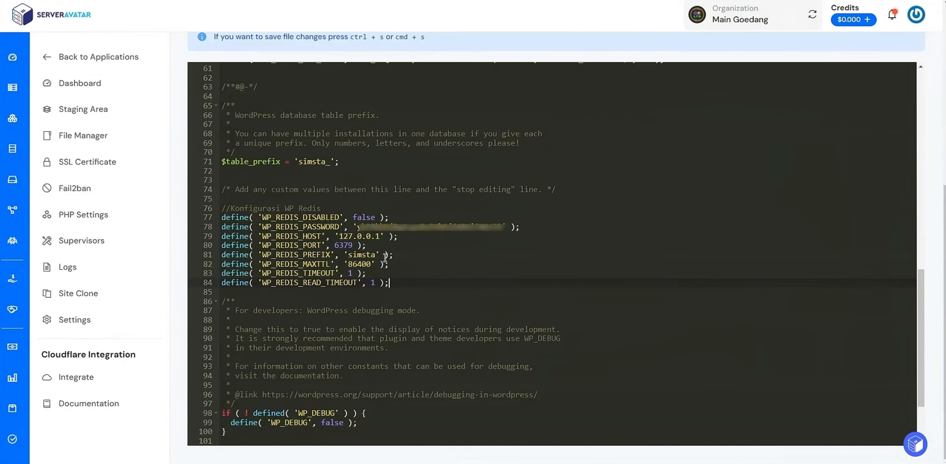
drag(219, 218, 399, 284)
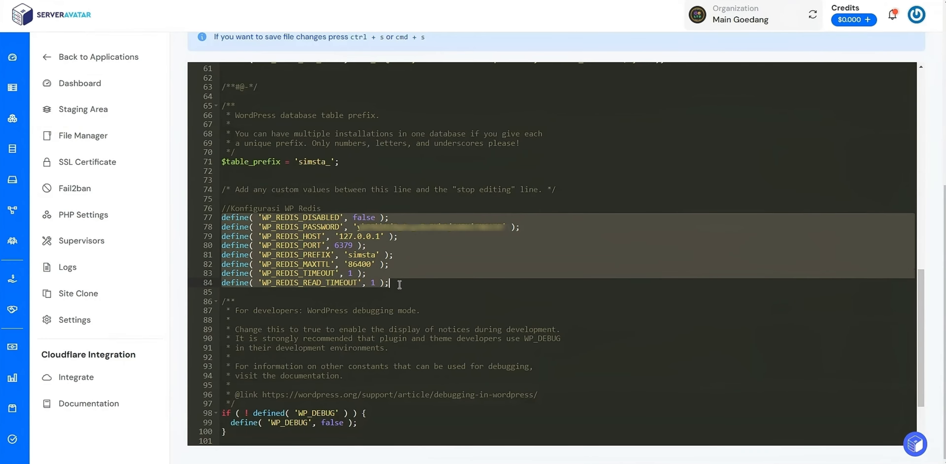
click(399, 285)
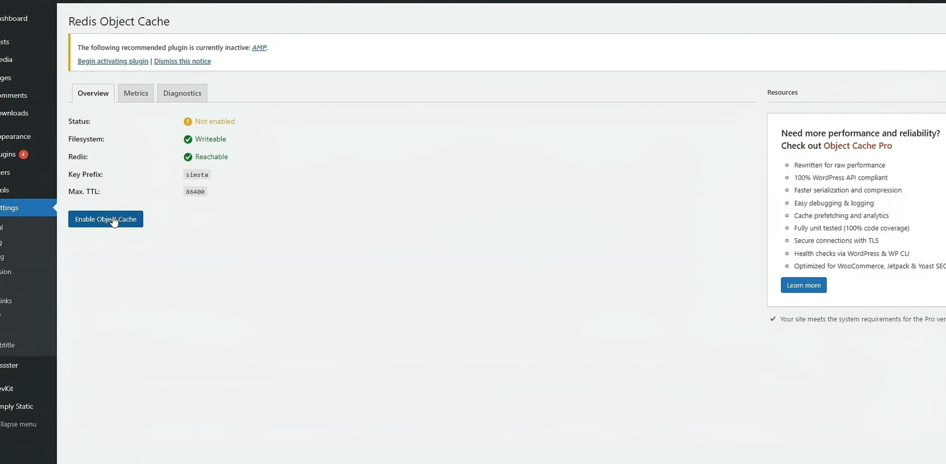
Step: Enable the object cache on WordPress's Redis Object Cache page and check its connection status
click(94, 222)
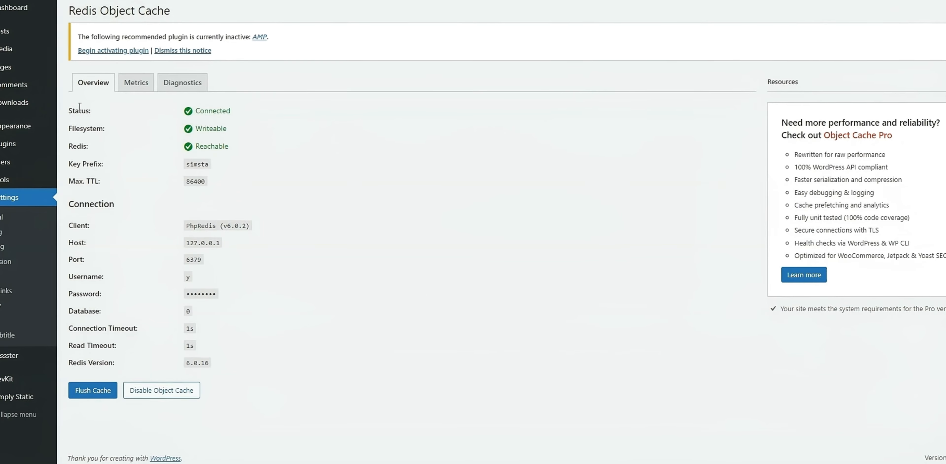
double_click(226, 112)
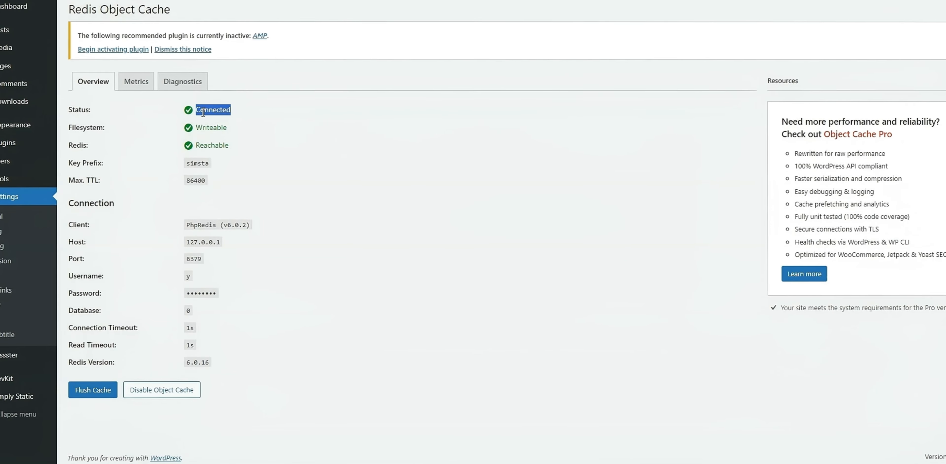
click(227, 111)
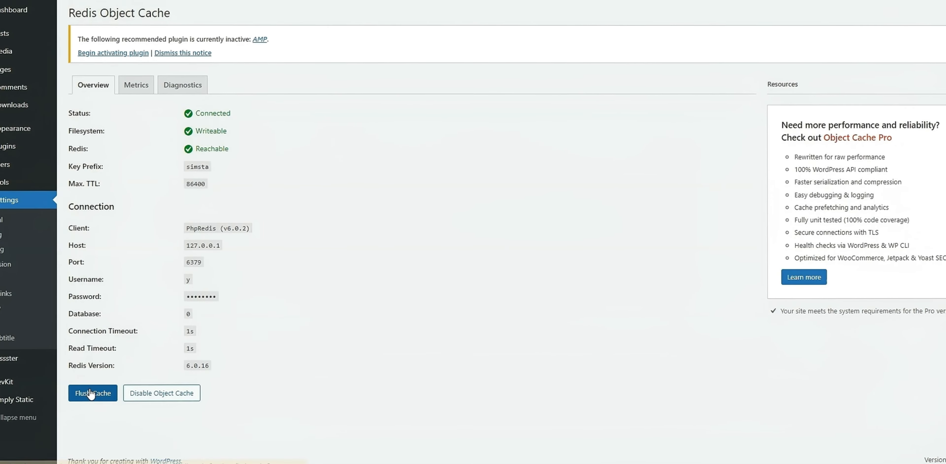
click(194, 408)
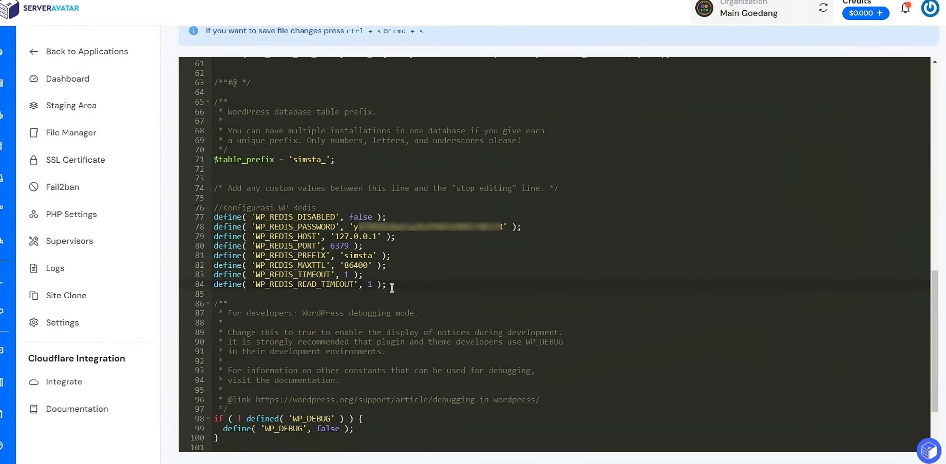
Step: Delete all WP_REDIS define lines below the "Konfigurasi WP Redis" comment in the configuration file and save the changes
drag(392, 287, 323, 209)
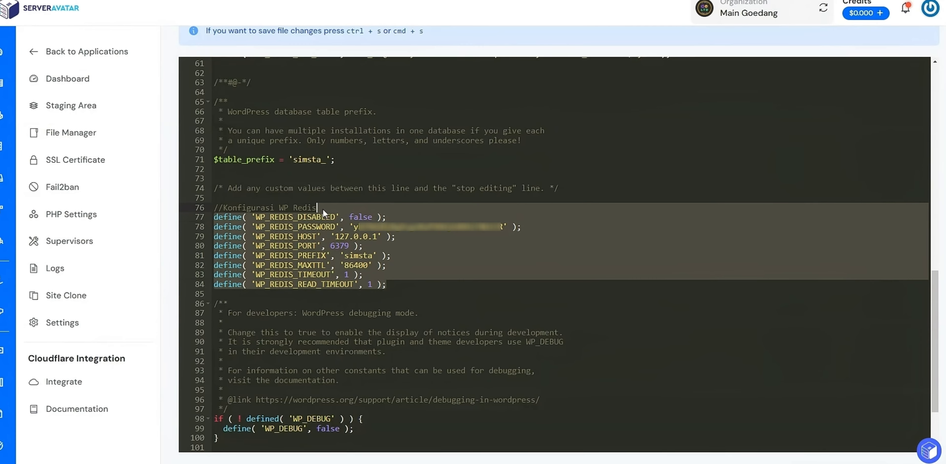
key(BackSpace)
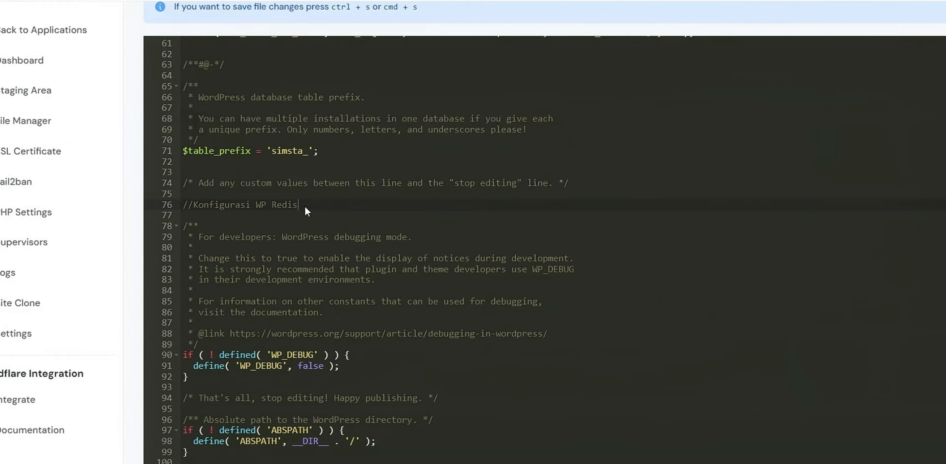
key(ctrl+s)
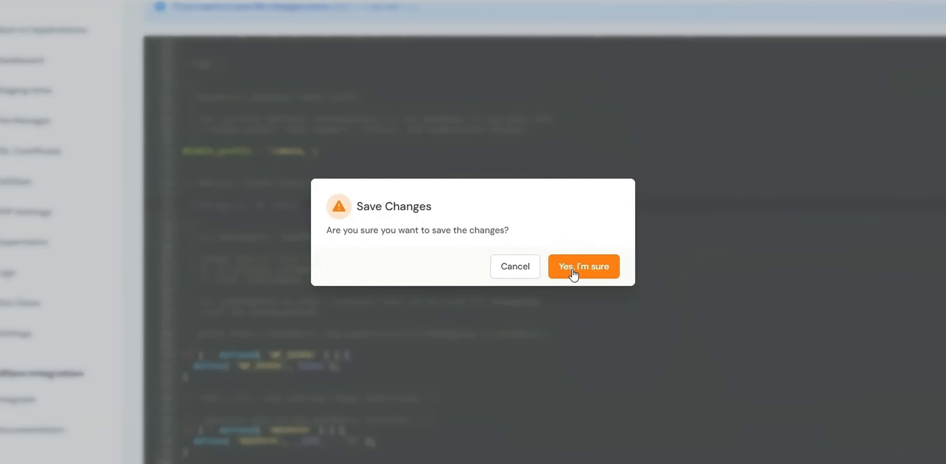
click(573, 272)
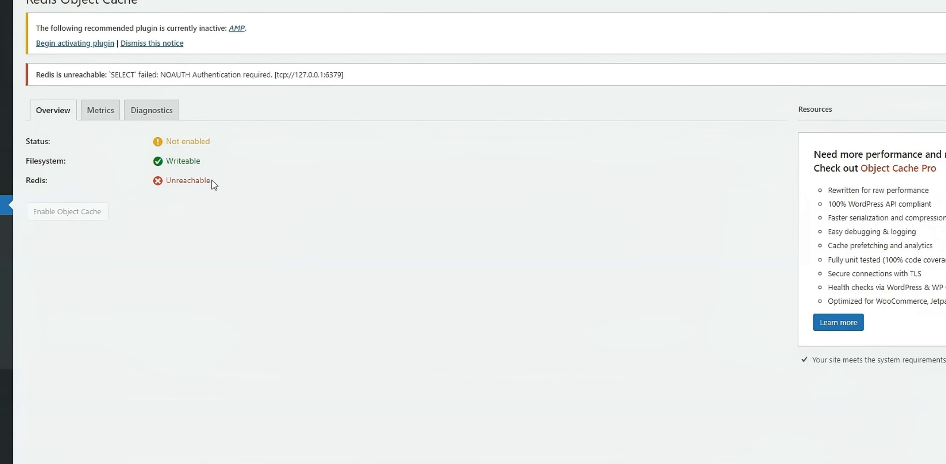
Step: Examine the Redis reachability status on the Redis Object Cache overview page
drag(212, 180, 166, 180)
click(132, 183)
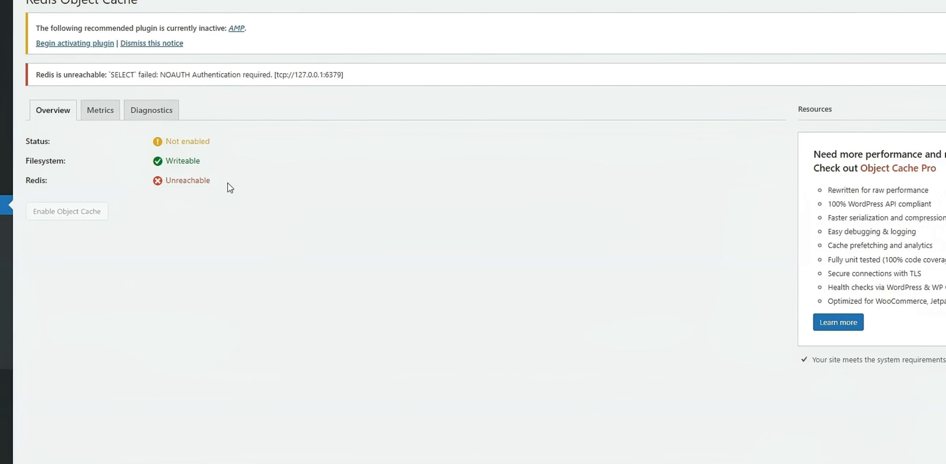
drag(218, 180, 165, 181)
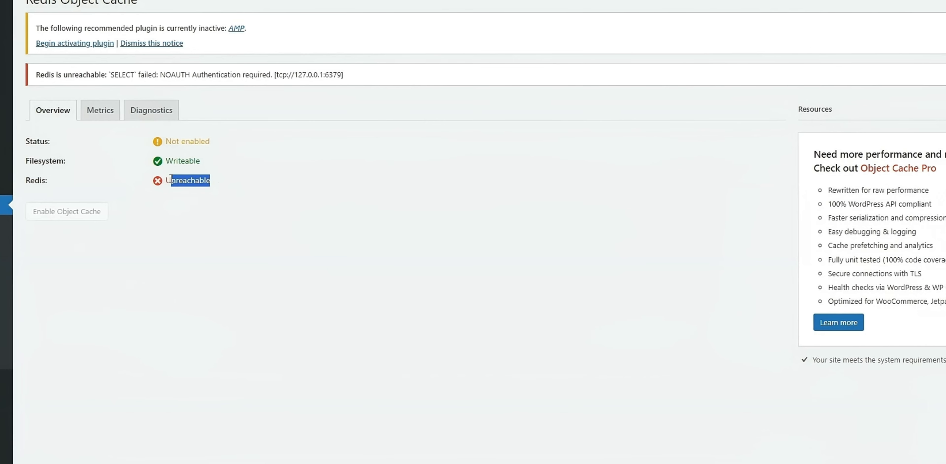
click(234, 181)
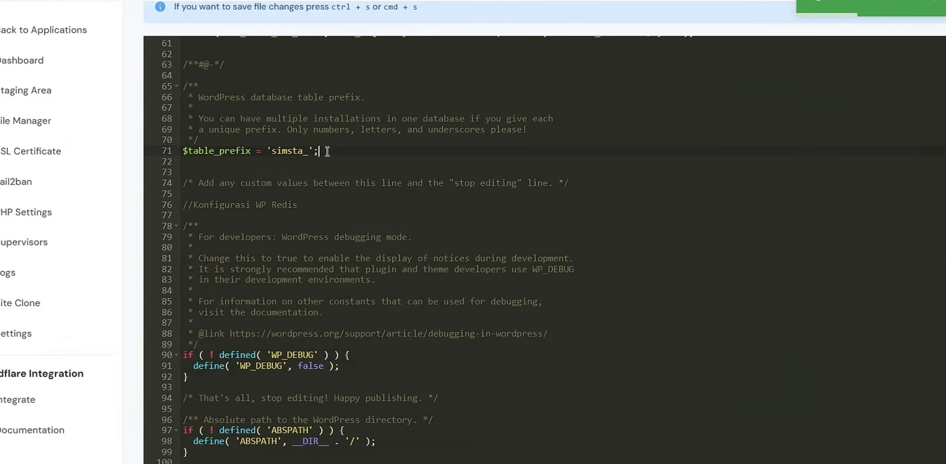
Step: Paste the WP_REDIS define lines, including the WP_REDIS_PASSWORD value, back below the "Konfigurasi WP Redis" comment and save the file changes
click(307, 206)
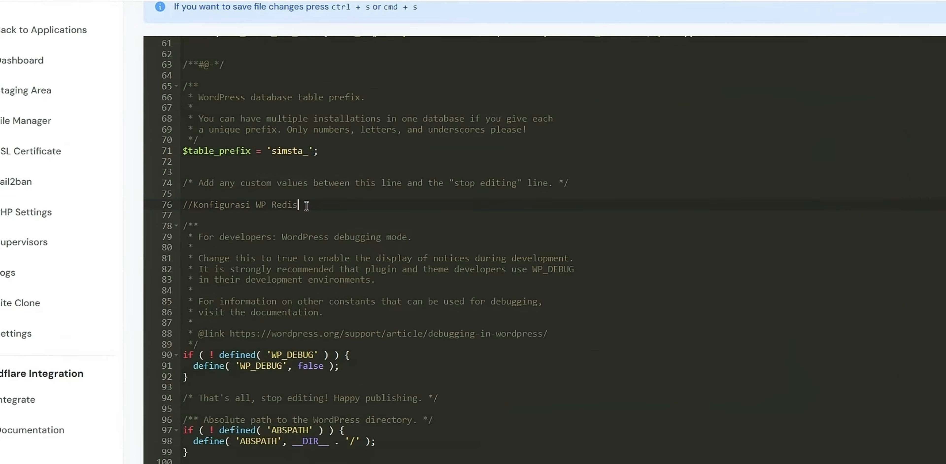
key(ctrl+v)
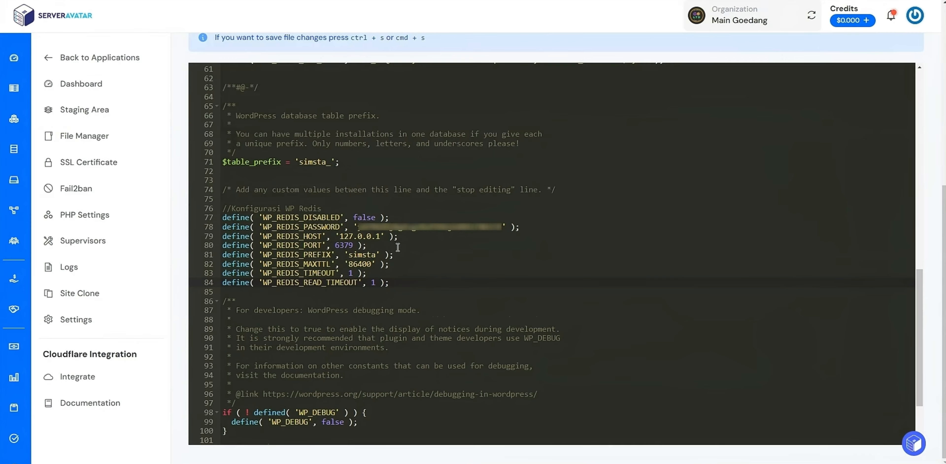
key(ctrl+s)
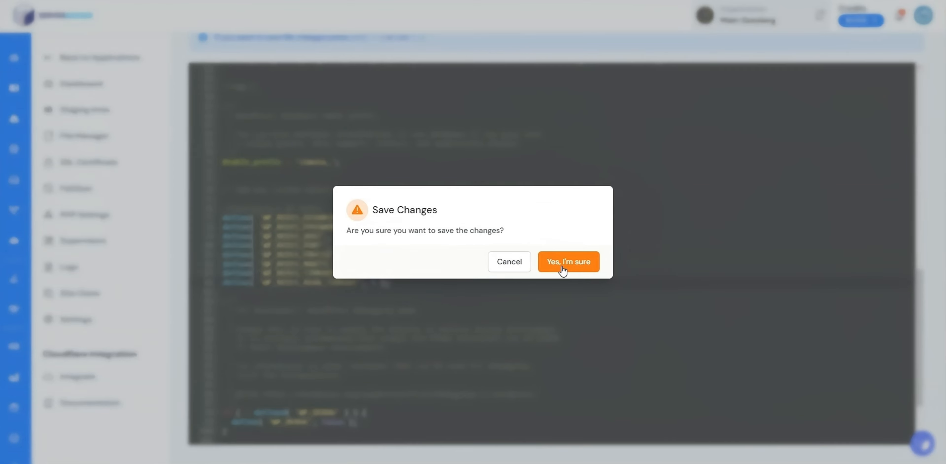
click(561, 263)
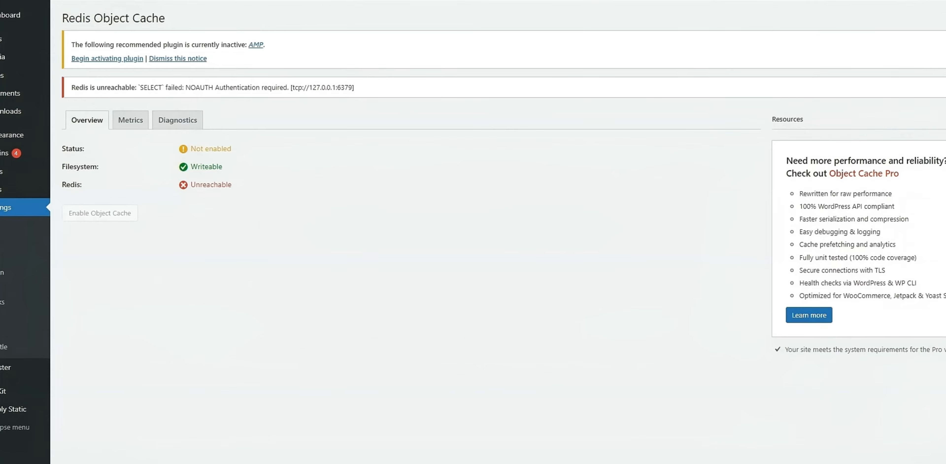
Step: Switch to WordPress's Redis Object Cache page, reload it, and check the object cache status and Redis reachability
key(F5)
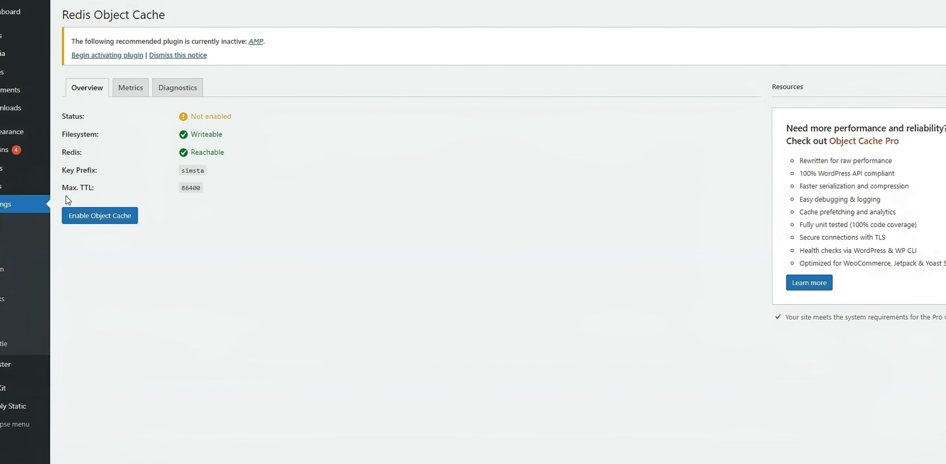
double_click(68, 117)
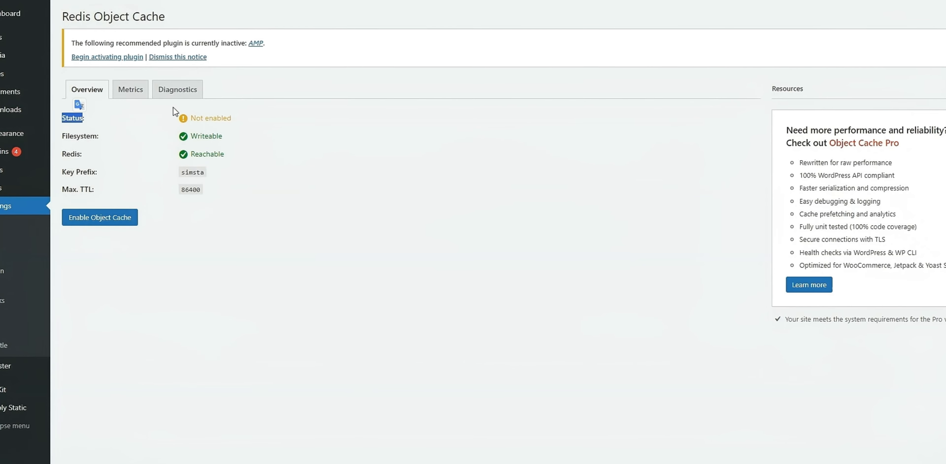
double_click(195, 118)
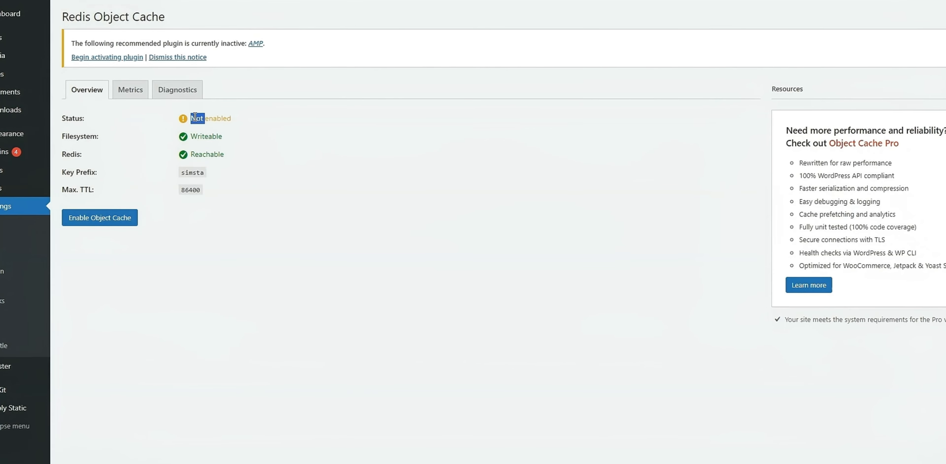
click(127, 218)
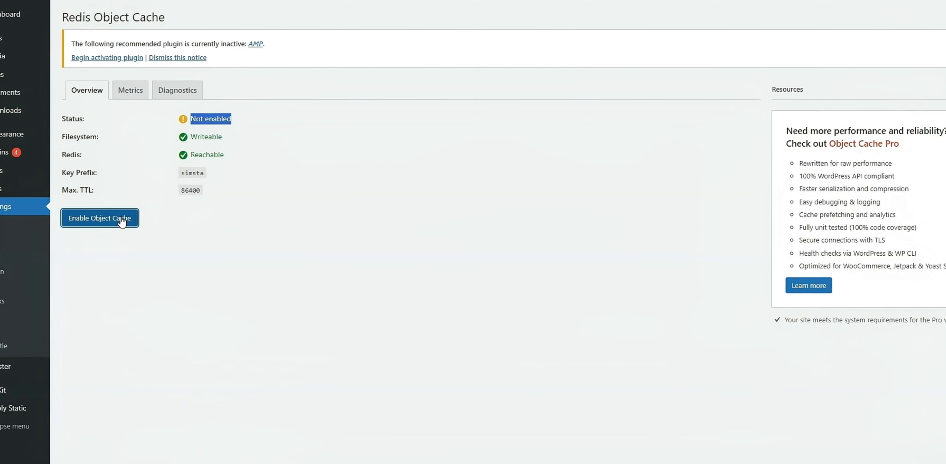
click(212, 120)
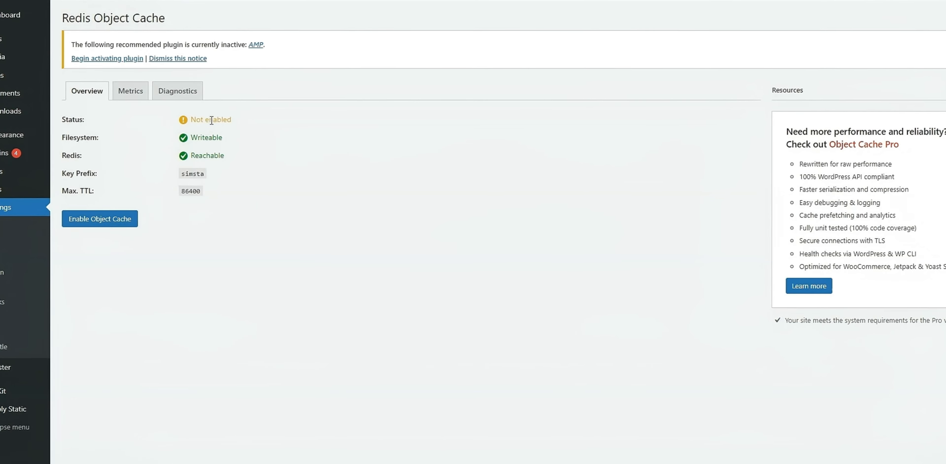